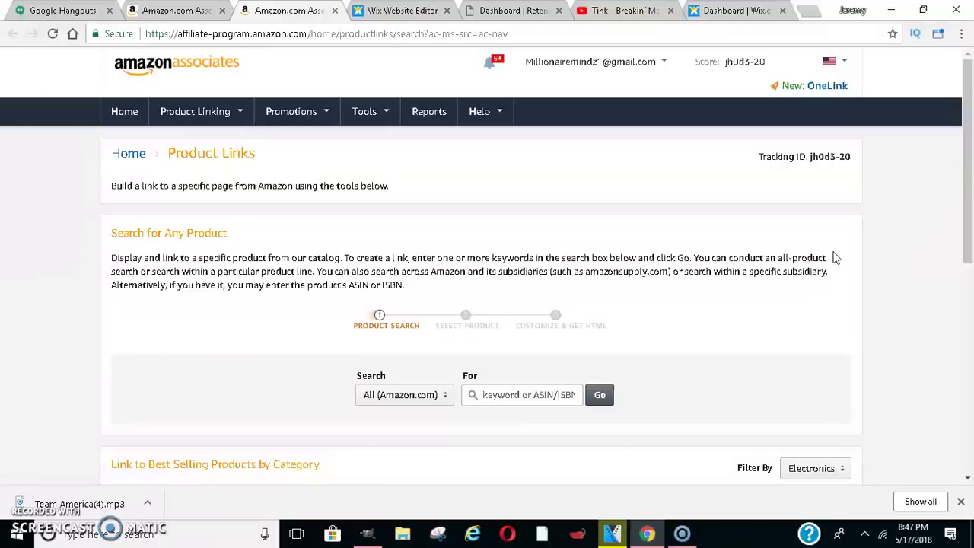
# Go to google.com in a new browser tab
pyautogui.click(809, 10)
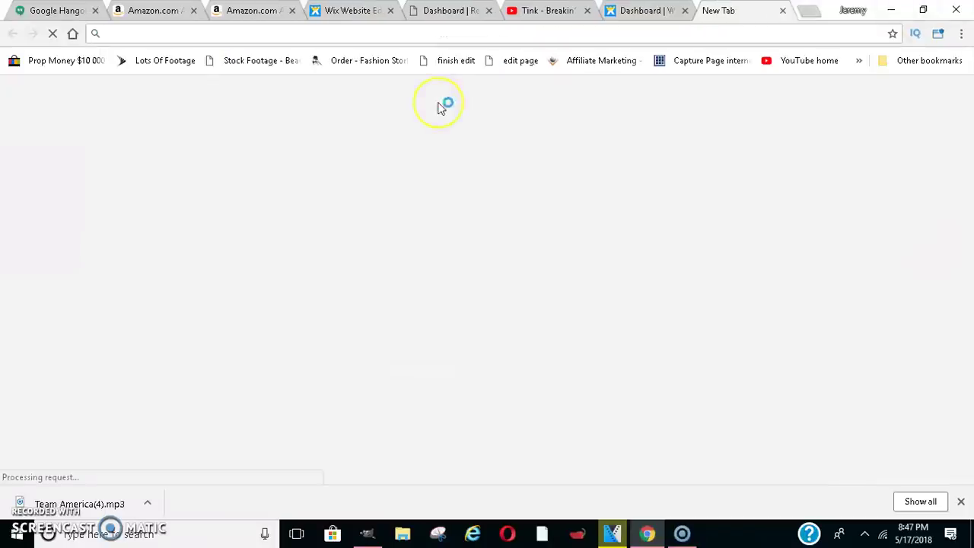
pyautogui.write('goo')
pyautogui.press('Return')
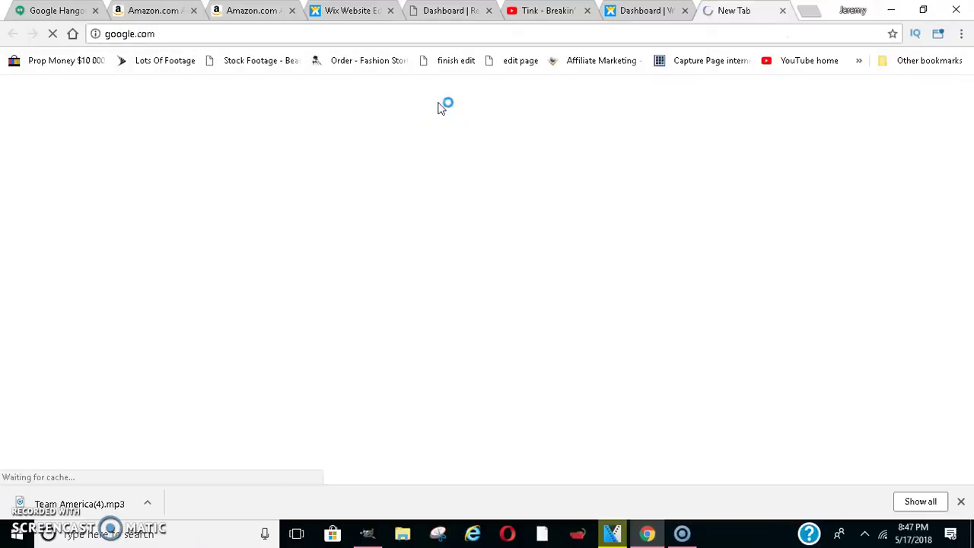
# Search Google for 'amazon affliate'
pyautogui.click(438, 111)
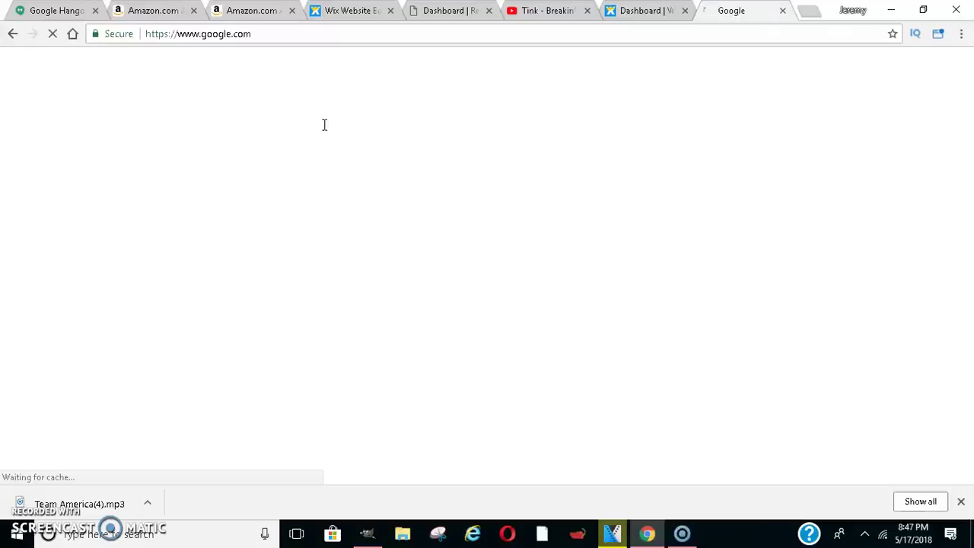
pyautogui.write('ama')
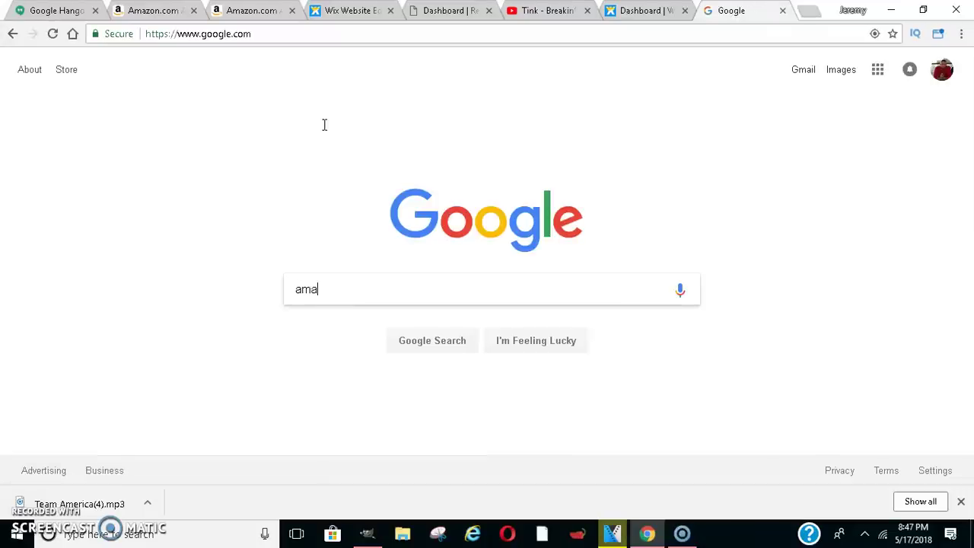
pyautogui.write('zon aff')
pyautogui.write('liate')
pyautogui.press('Return')
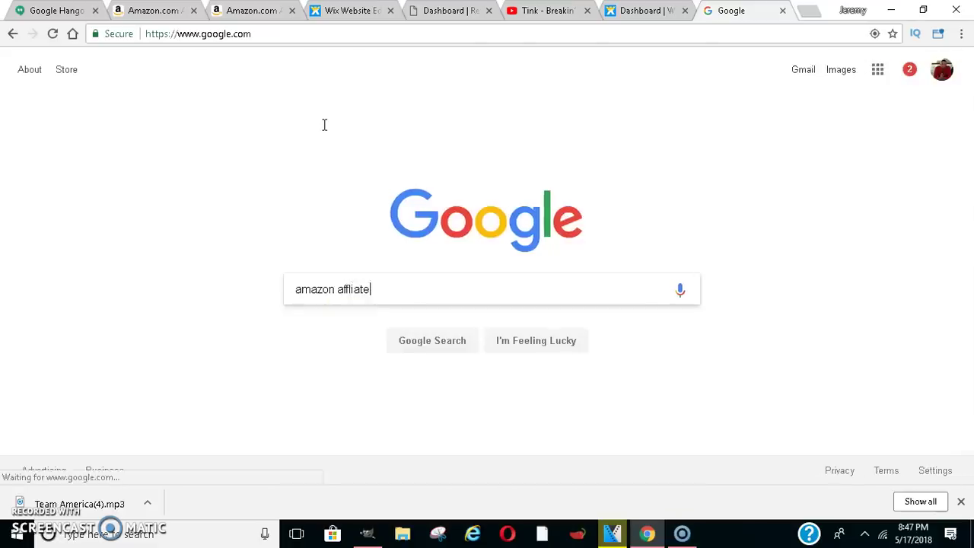
pyautogui.click(163, 138)
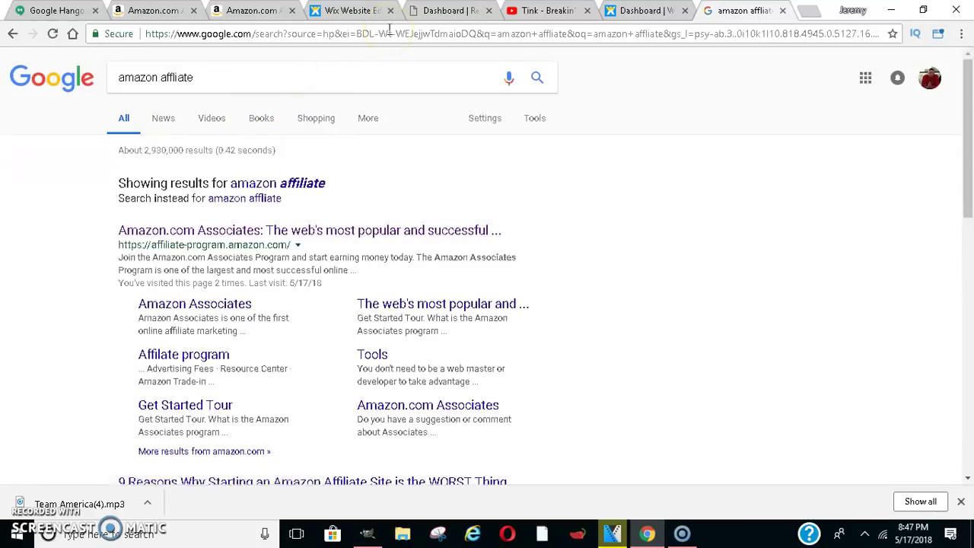
# Open the Amazon.com Associates result, reload it and switch to the other Associates home tab
pyautogui.click(250, 234)
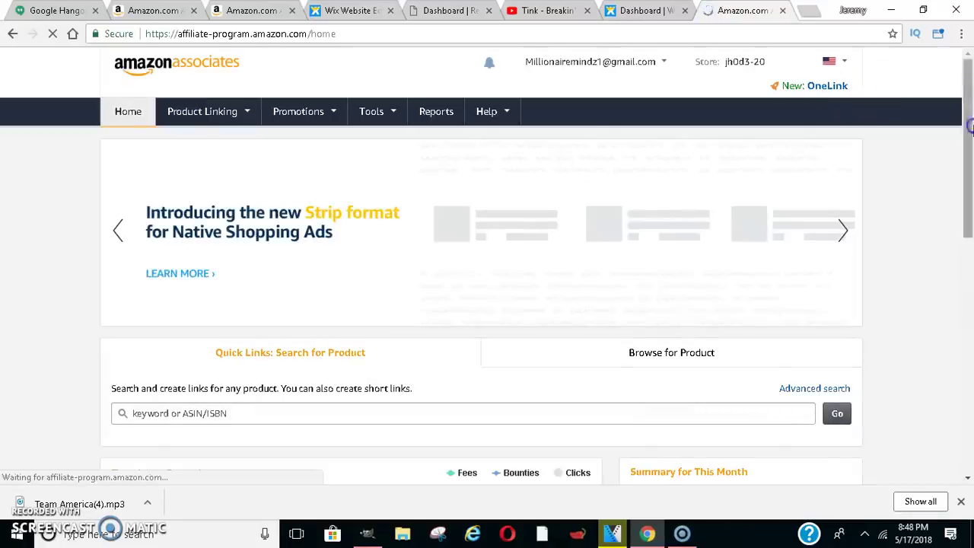
pyautogui.moveTo(968, 82)
pyautogui.mouseDown()
pyautogui.moveTo(972, 140)
pyautogui.moveTo(967, 93)
pyautogui.mouseUp()
pyautogui.rightClick(967, 93)
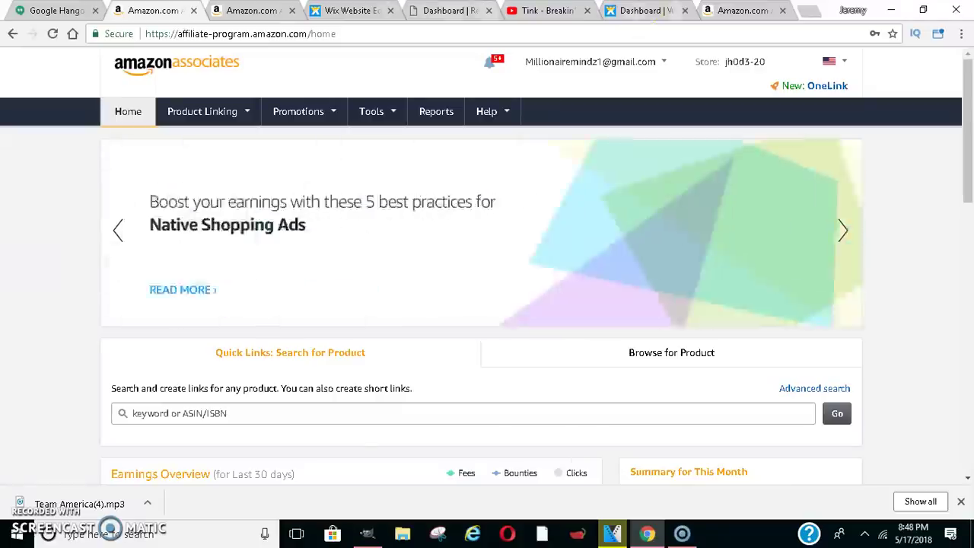
pyautogui.hotkey('ctrl', '9')
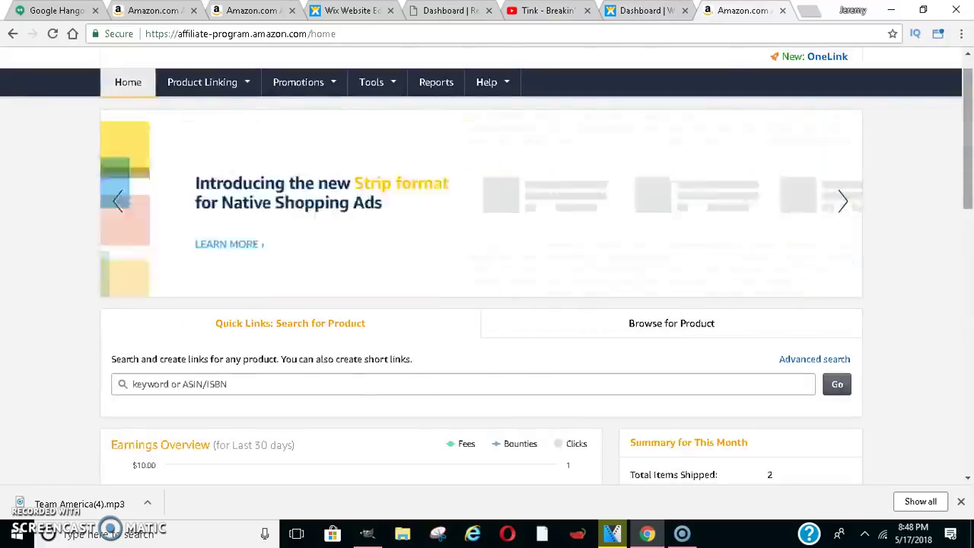
pyautogui.moveTo(969, 141); pyautogui.dragTo(971, 221)
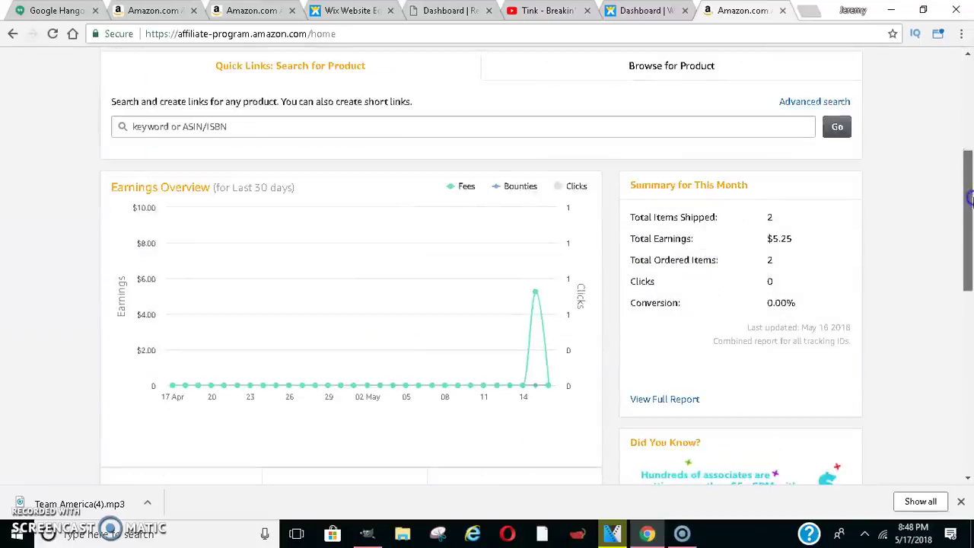
pyautogui.moveTo(768, 239); pyautogui.dragTo(789, 238)
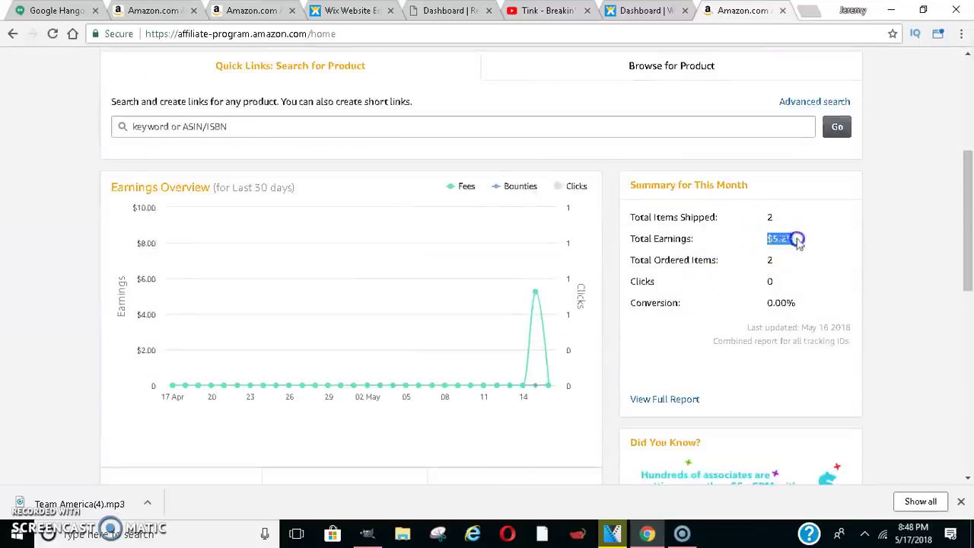
pyautogui.click(771, 218)
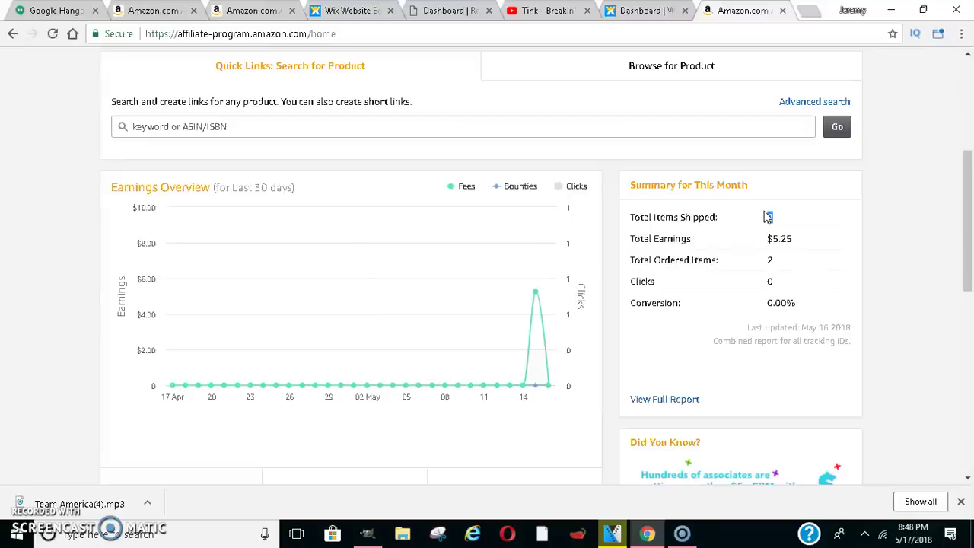
pyautogui.moveTo(768, 217); pyautogui.dragTo(970, 236)
pyautogui.click(924, 213)
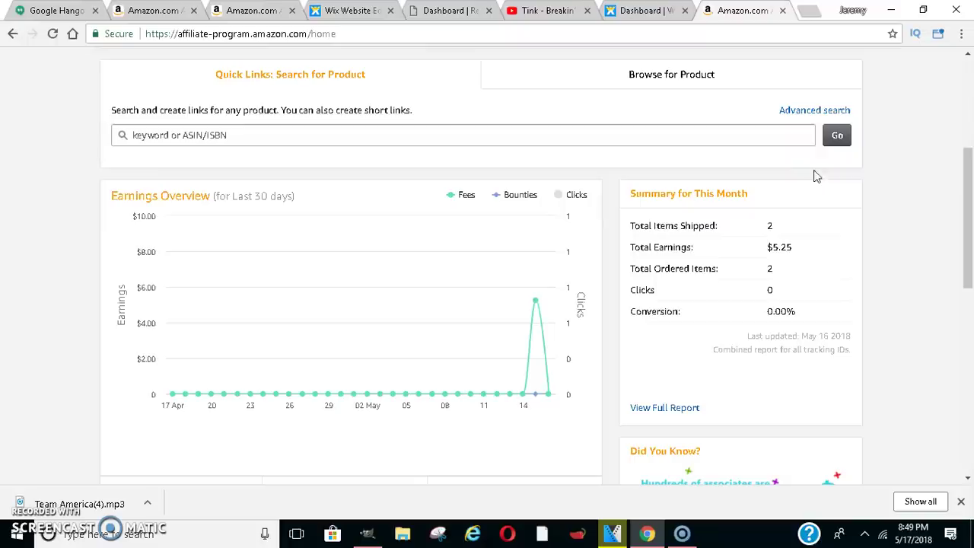
pyautogui.click(774, 249)
pyautogui.moveTo(773, 249); pyautogui.dragTo(798, 255)
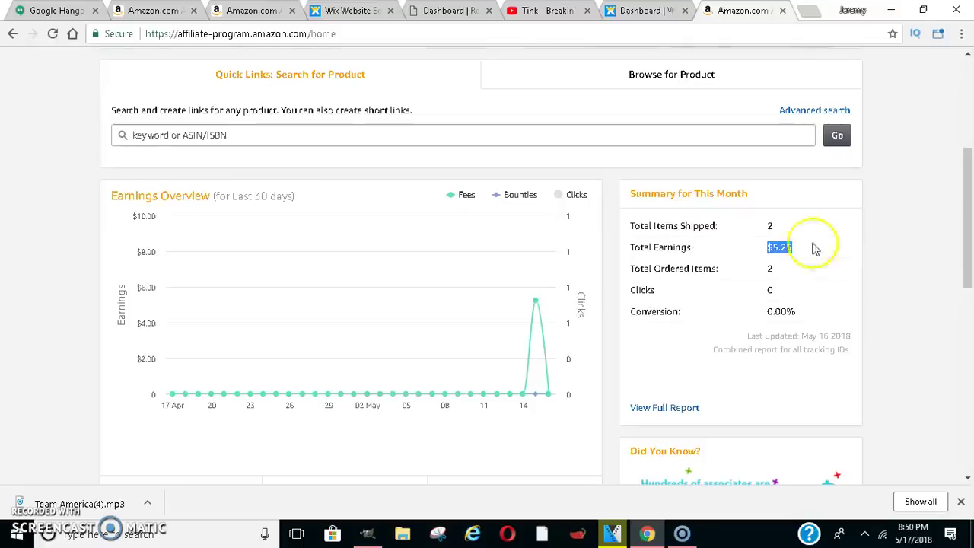
pyautogui.moveTo(970, 204); pyautogui.dragTo(970, 190)
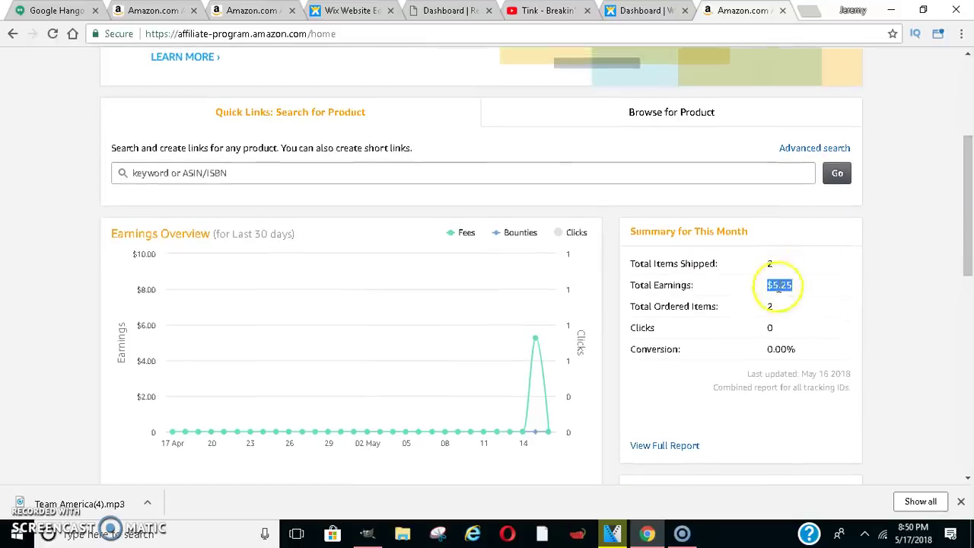
pyautogui.click(784, 296)
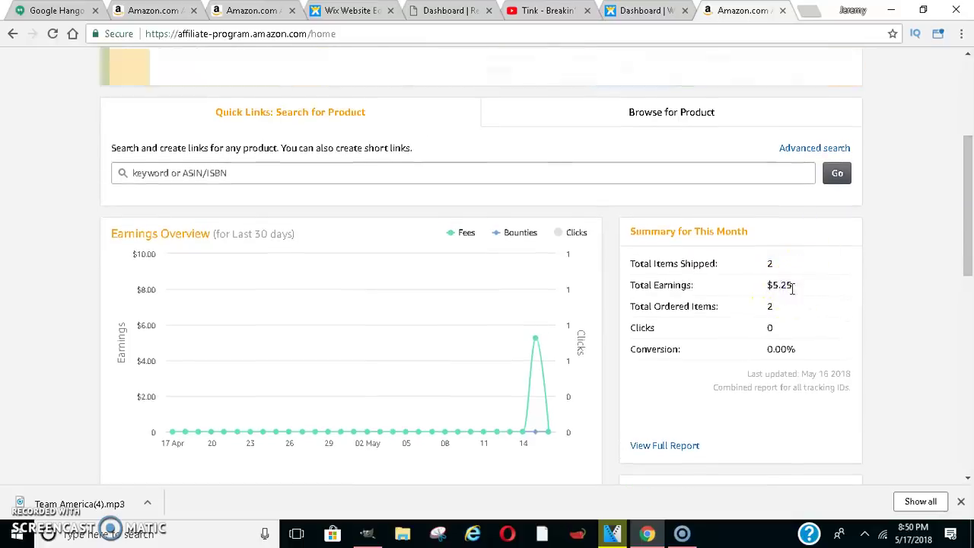
pyautogui.click(621, 198)
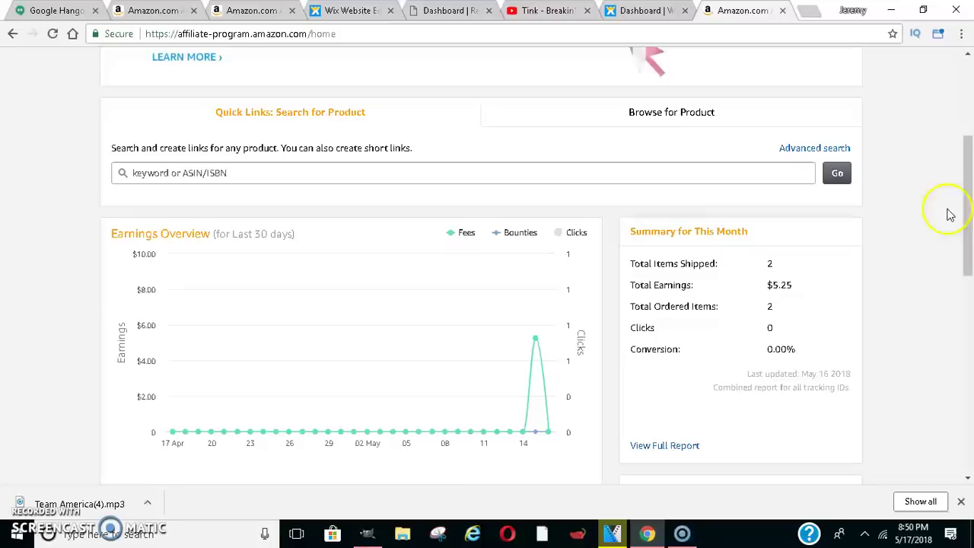
pyautogui.moveTo(766, 285); pyautogui.dragTo(796, 284)
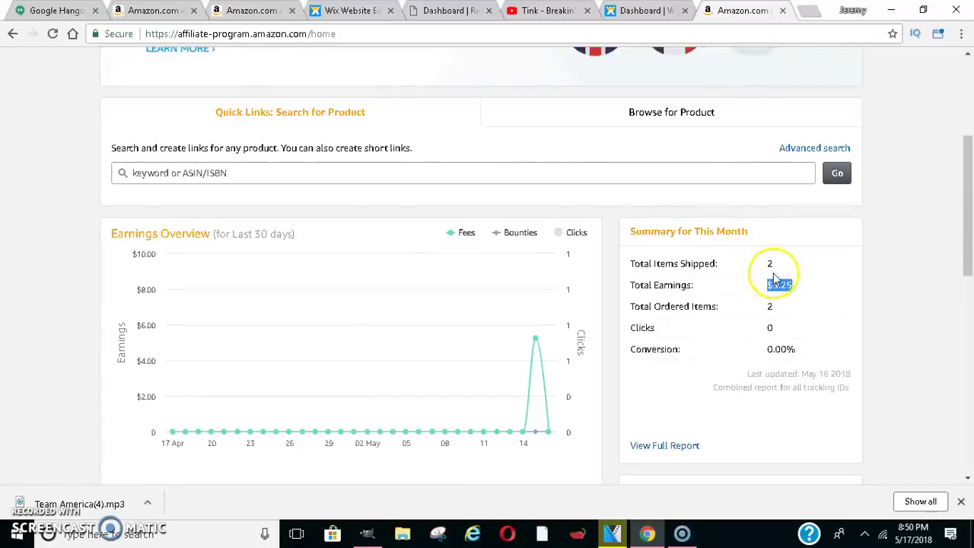
pyautogui.moveTo(968, 242)
pyautogui.mouseDown()
pyautogui.moveTo(971, 388)
pyautogui.moveTo(970, 122)
pyautogui.mouseUp()
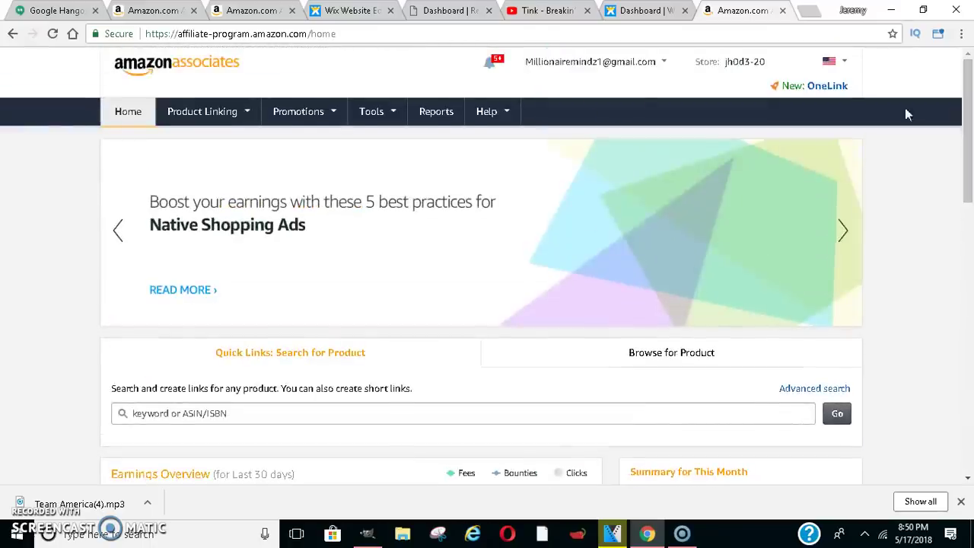
pyautogui.click(152, 11)
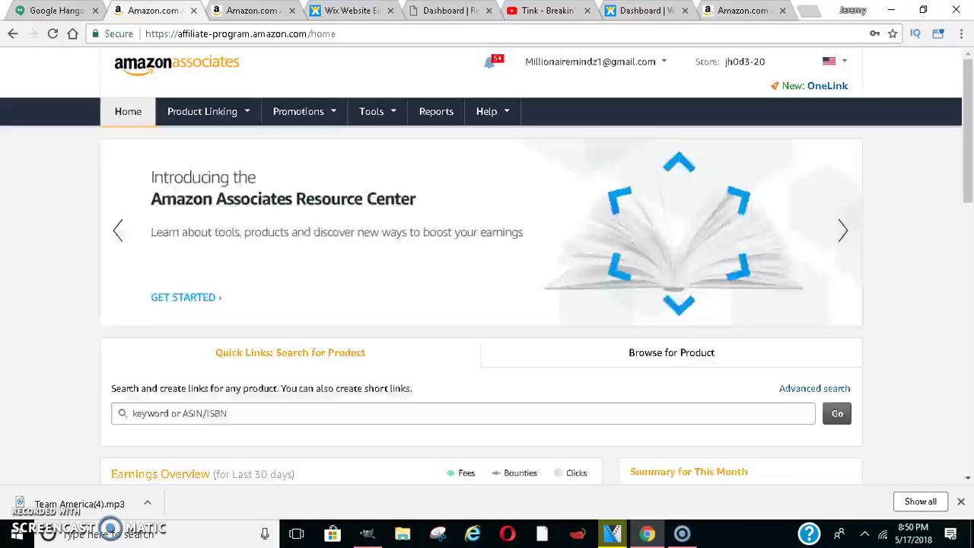
pyautogui.click(251, 11)
pyautogui.moveTo(195, 111)
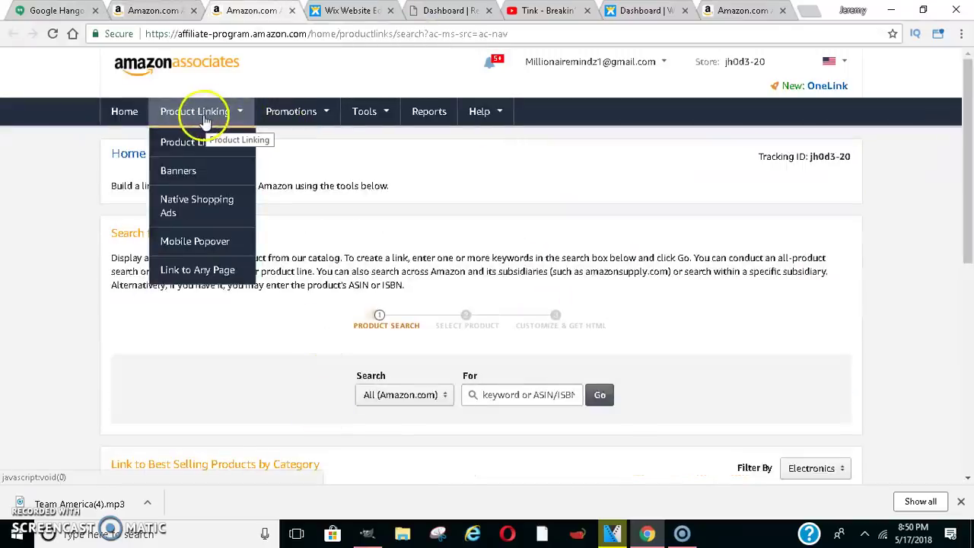
pyautogui.click(217, 143)
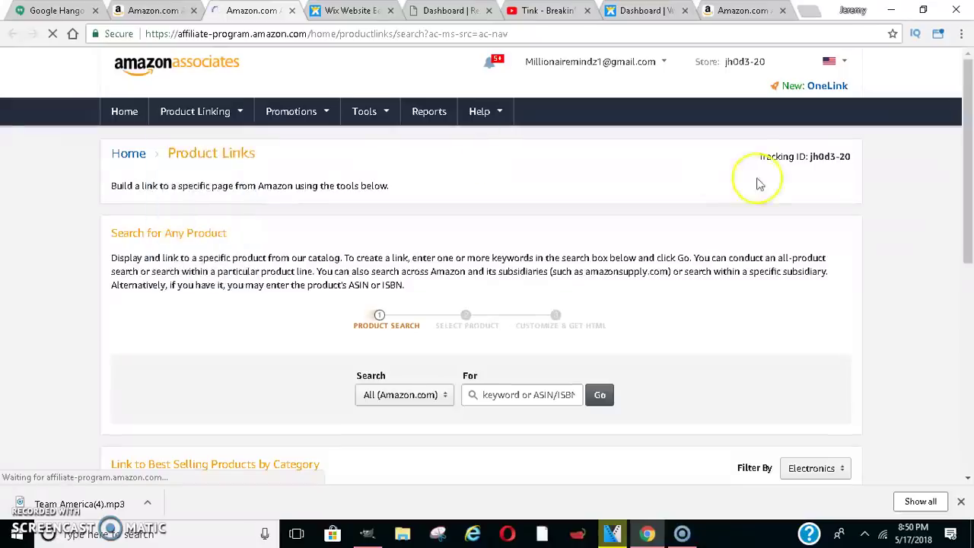
pyautogui.moveTo(971, 133); pyautogui.dragTo(971, 191)
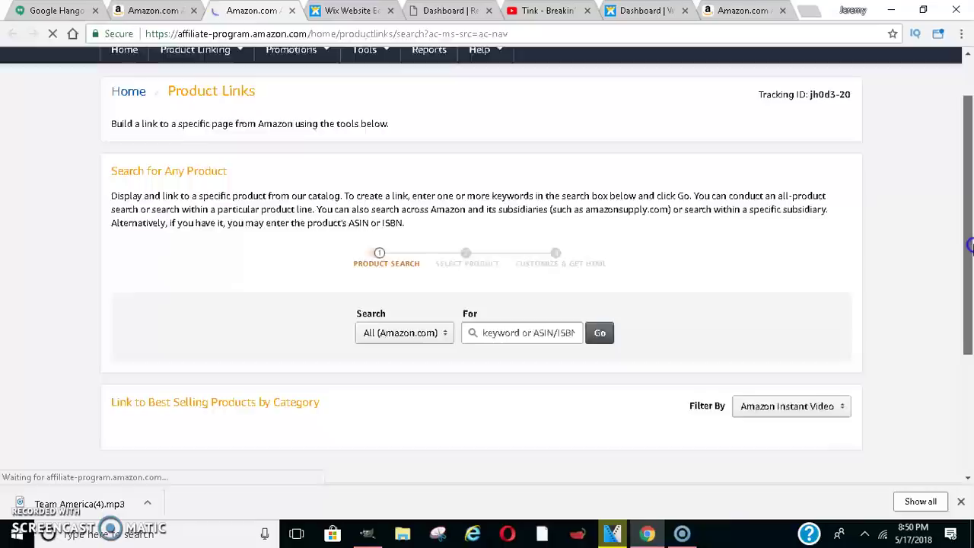
pyautogui.moveTo(971, 248); pyautogui.dragTo(971, 335)
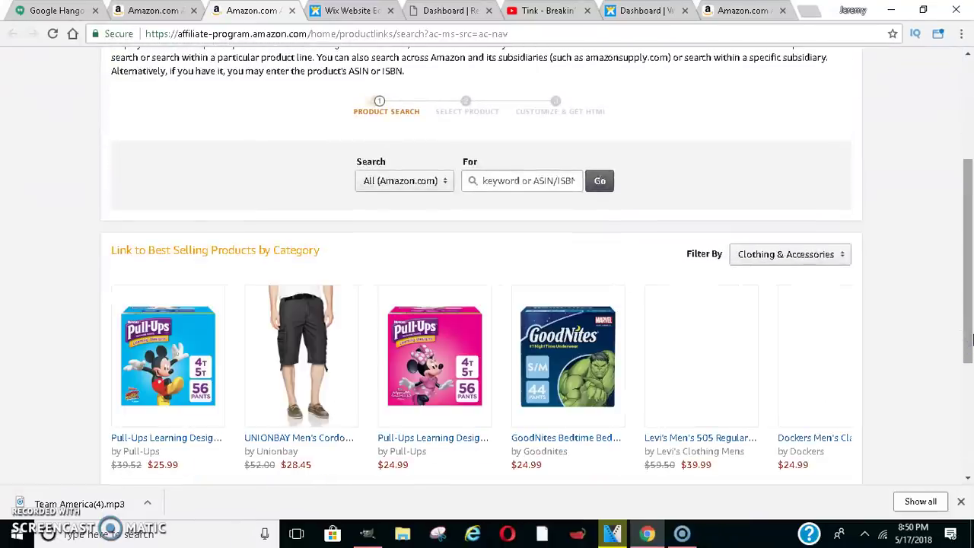
# Search the Associates product catalog for 'green screen' and browse the results
pyautogui.click(505, 181)
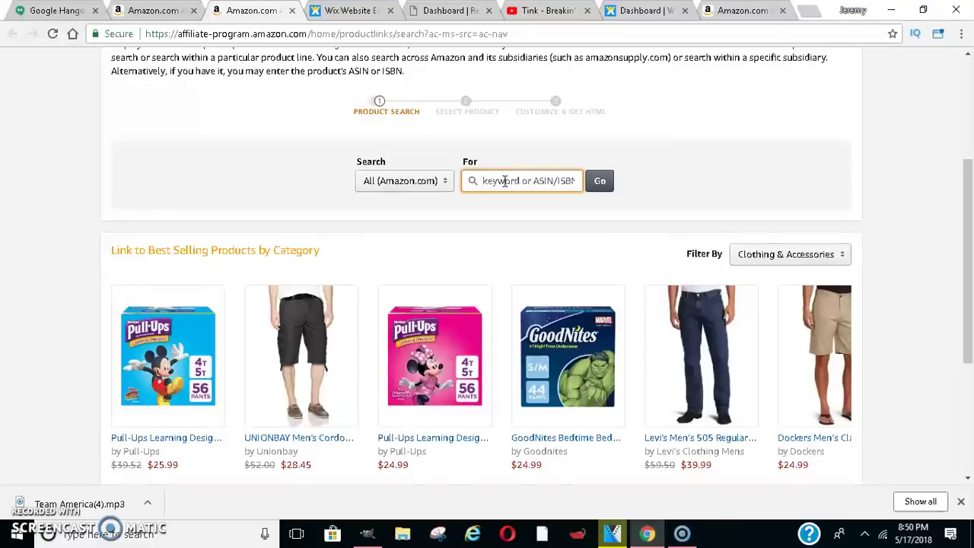
pyautogui.write('green screen')
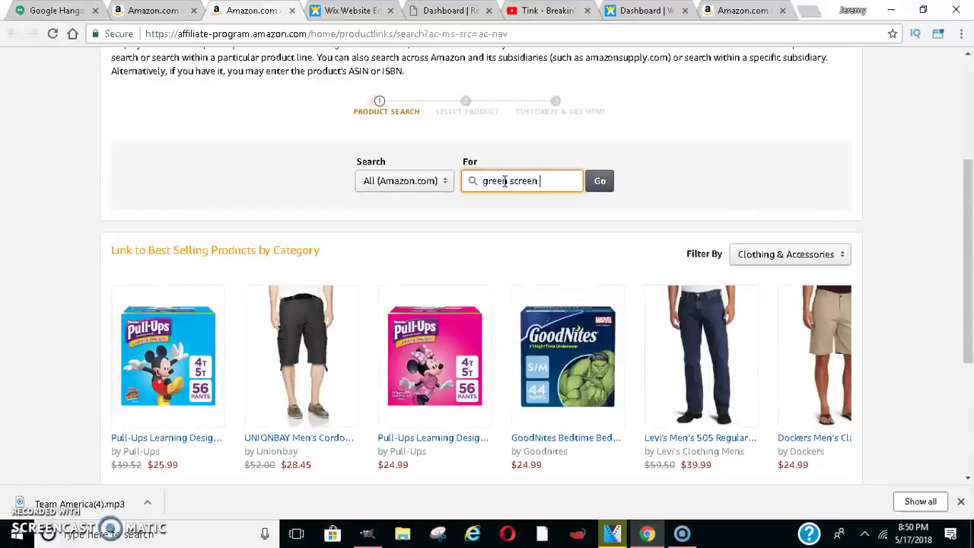
pyautogui.press('Return')
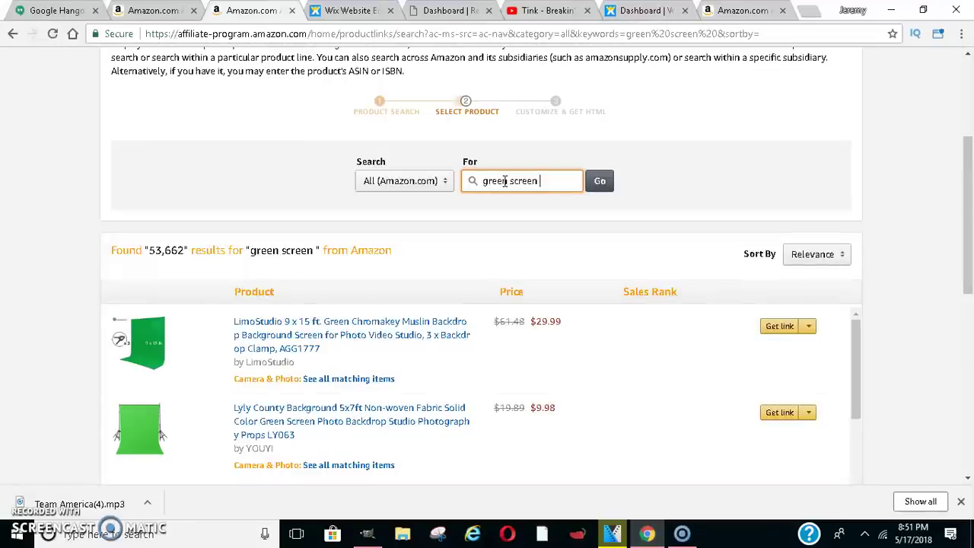
pyautogui.moveTo(969, 183); pyautogui.dragTo(970, 230)
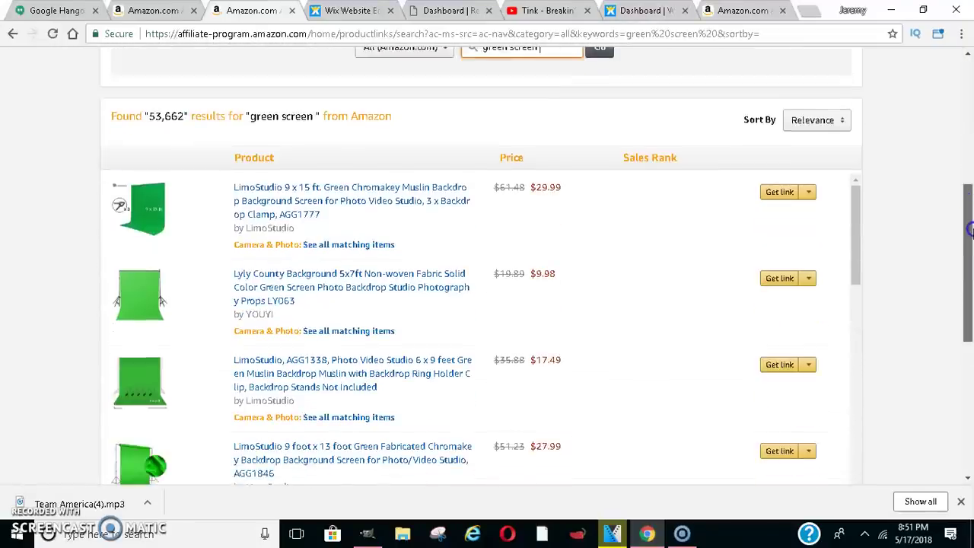
pyautogui.click(971, 206)
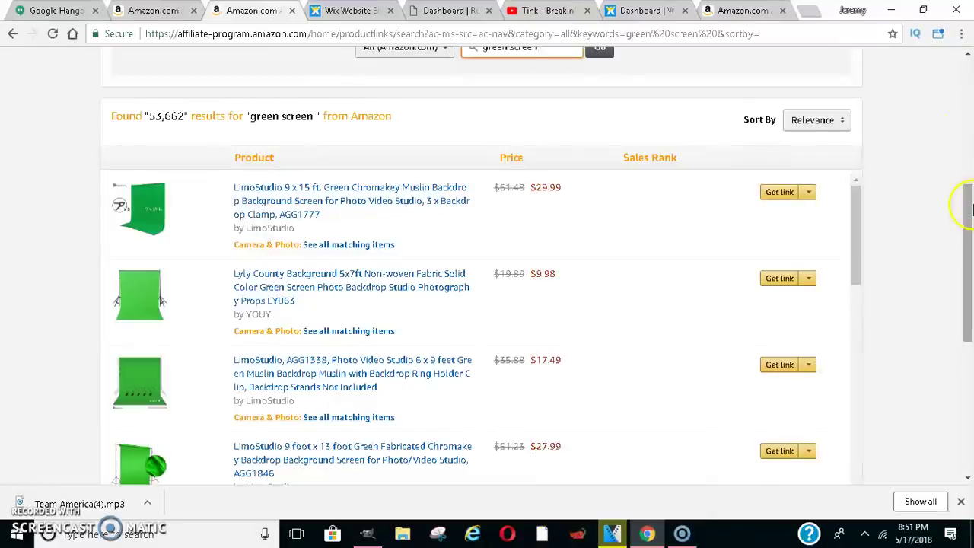
pyautogui.scroll(-2, 971, 205)
pyautogui.scroll(3, 971, 206)
pyautogui.moveTo(861, 211); pyautogui.dragTo(858, 374)
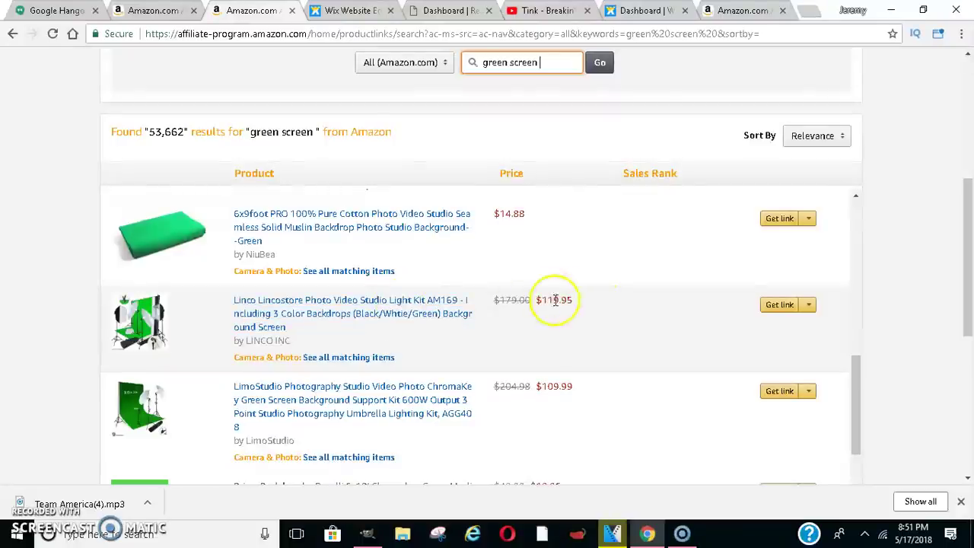
# Try getting an affiliate link for the $119.95 Linco kit, then return to the results
pyautogui.moveTo(537, 300); pyautogui.dragTo(573, 314)
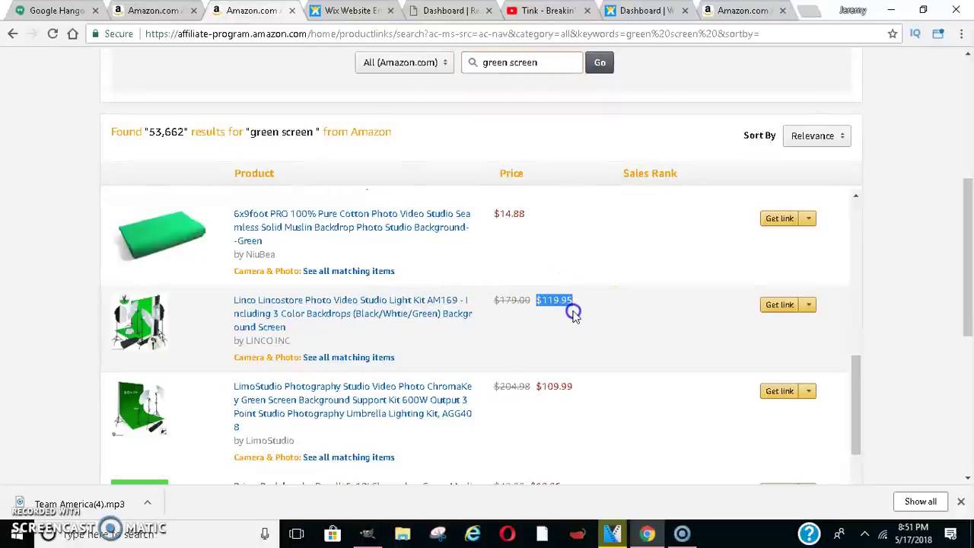
pyautogui.click(792, 306)
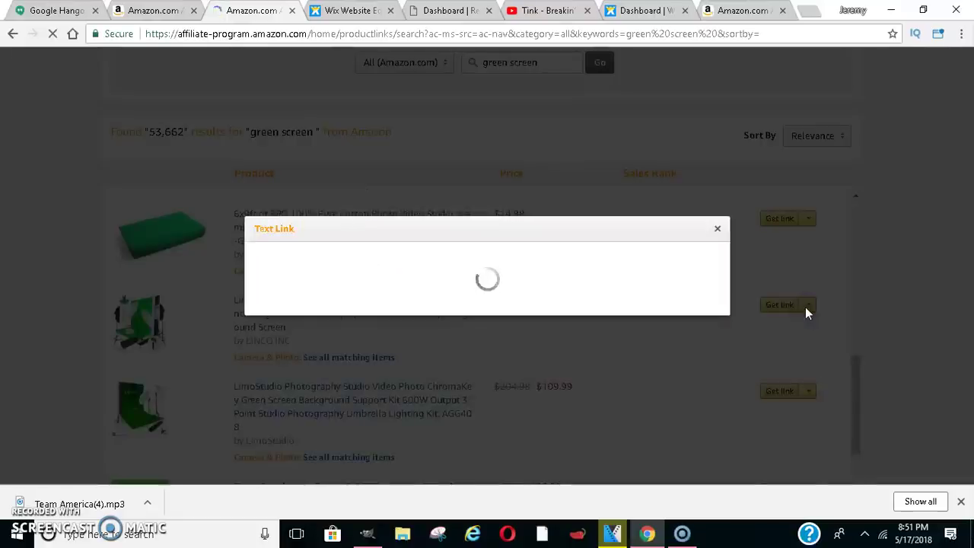
pyautogui.click(515, 224)
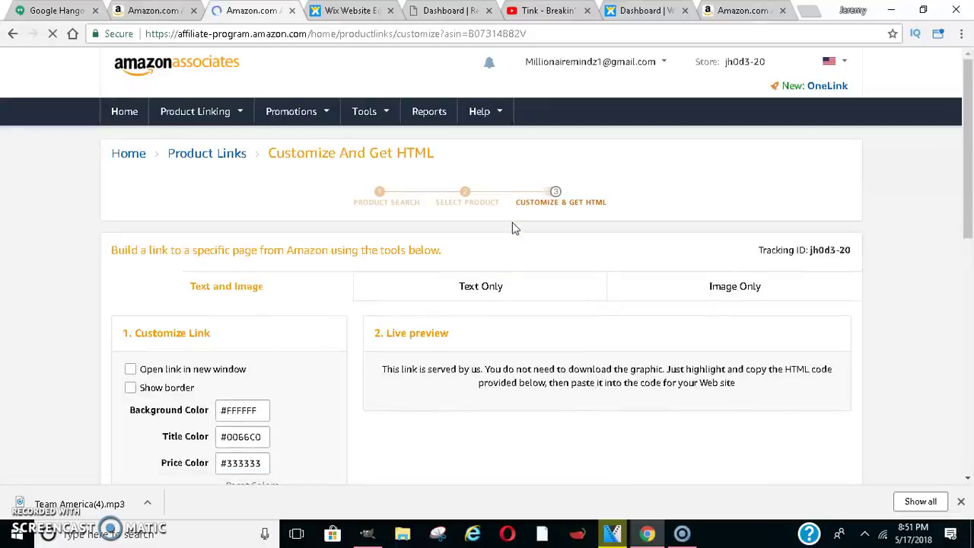
pyautogui.moveTo(969, 151)
pyautogui.mouseDown()
pyautogui.moveTo(971, 346)
pyautogui.moveTo(971, 194)
pyautogui.mouseUp()
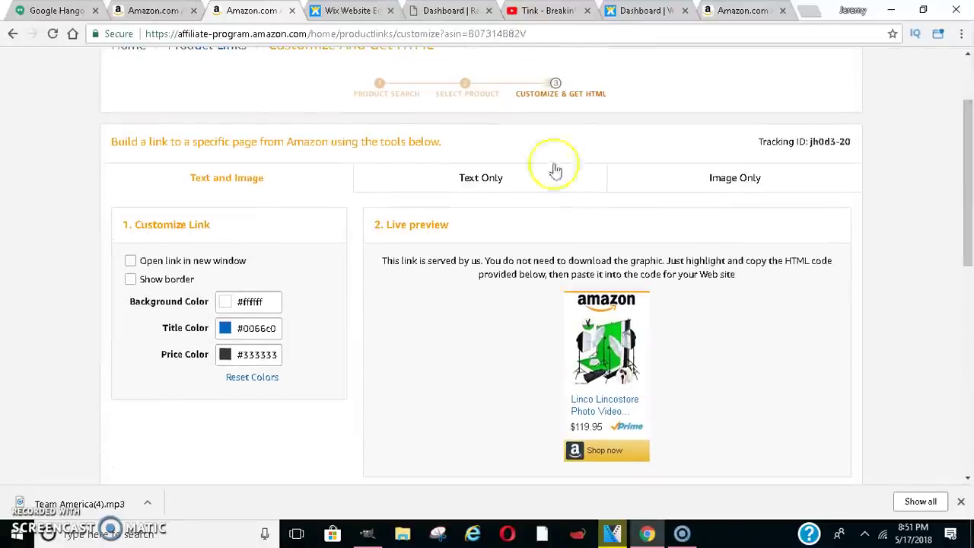
pyautogui.click(13, 34)
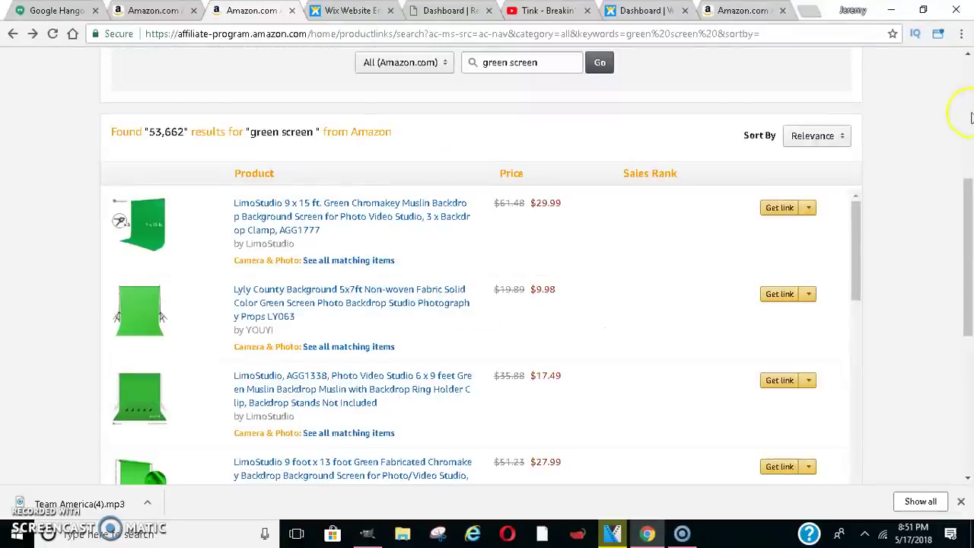
pyautogui.click(809, 207)
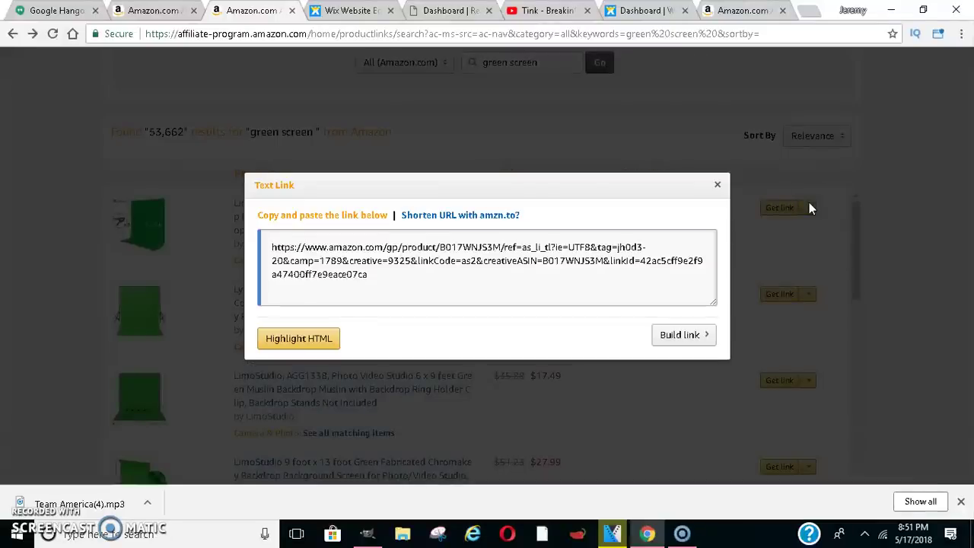
pyautogui.click(718, 186)
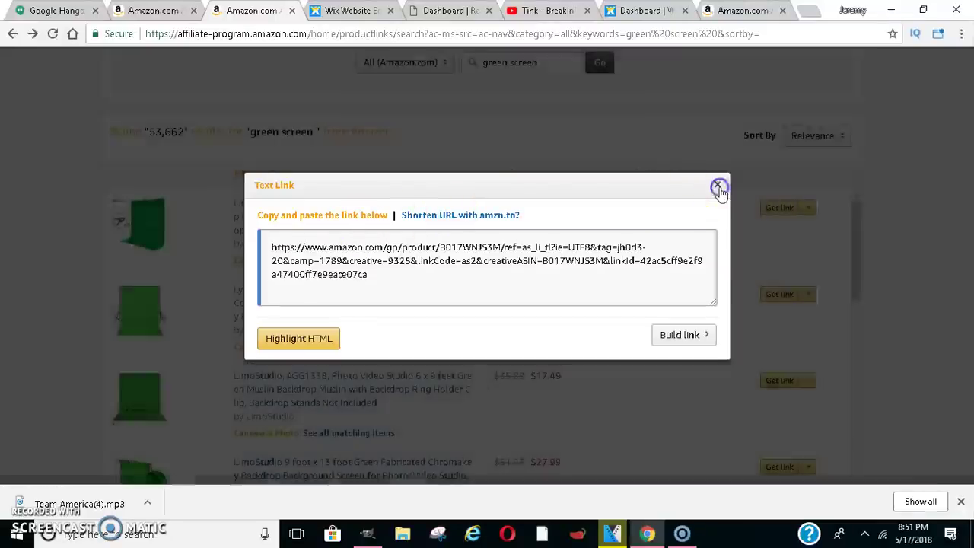
pyautogui.click(809, 208)
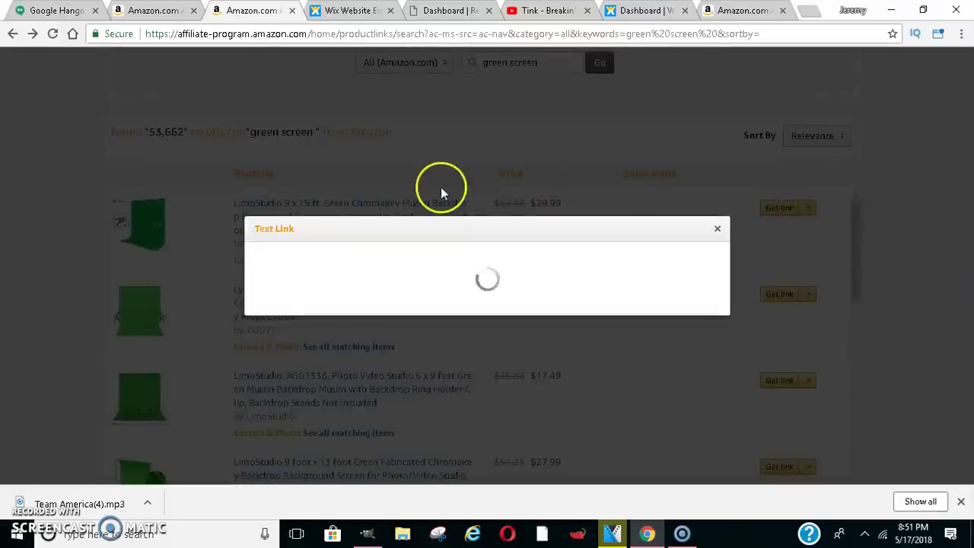
pyautogui.click(445, 218)
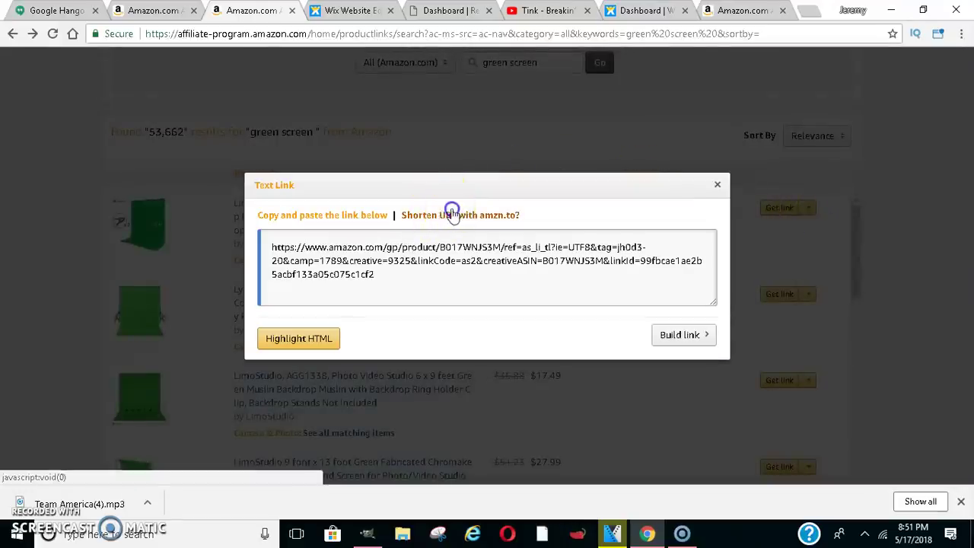
pyautogui.click(315, 257)
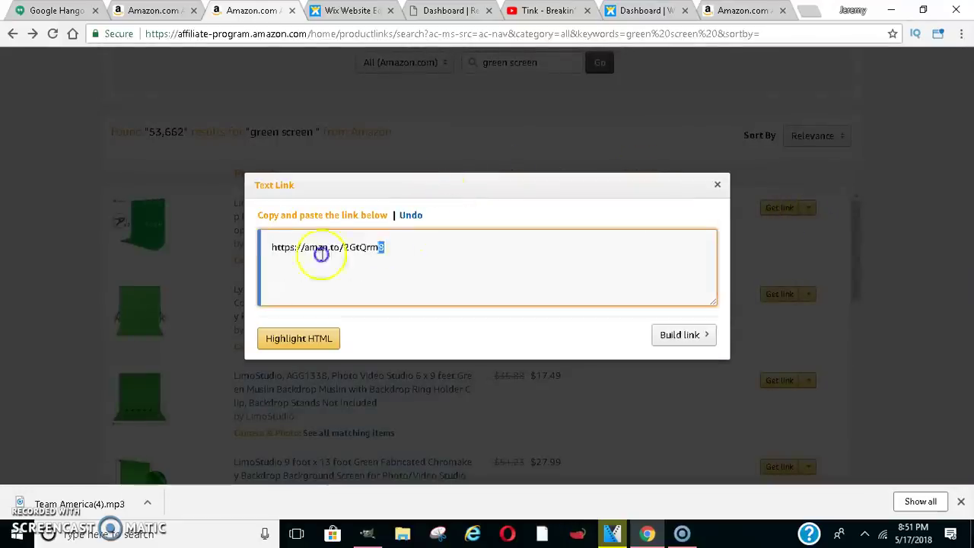
pyautogui.rightClick(274, 250)
pyautogui.click(293, 260)
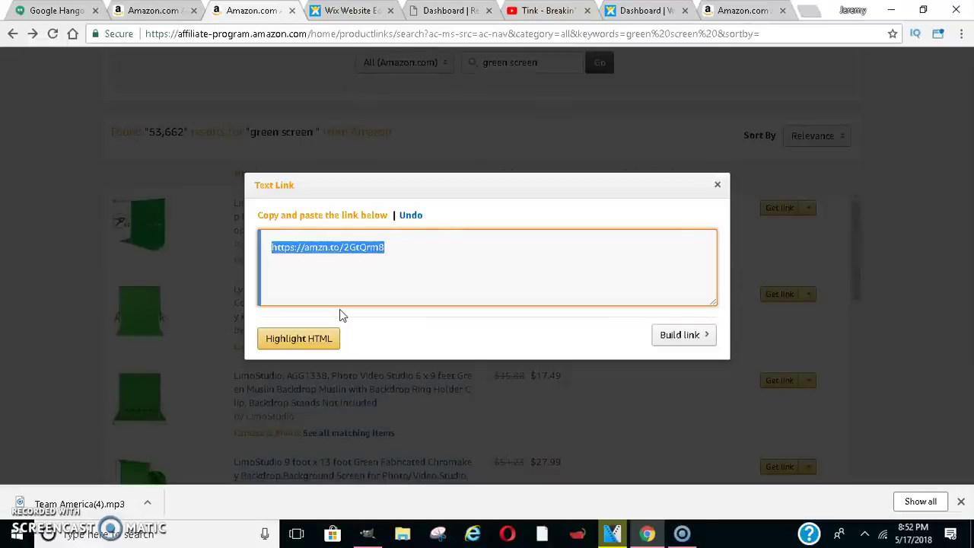
pyautogui.click(182, 267)
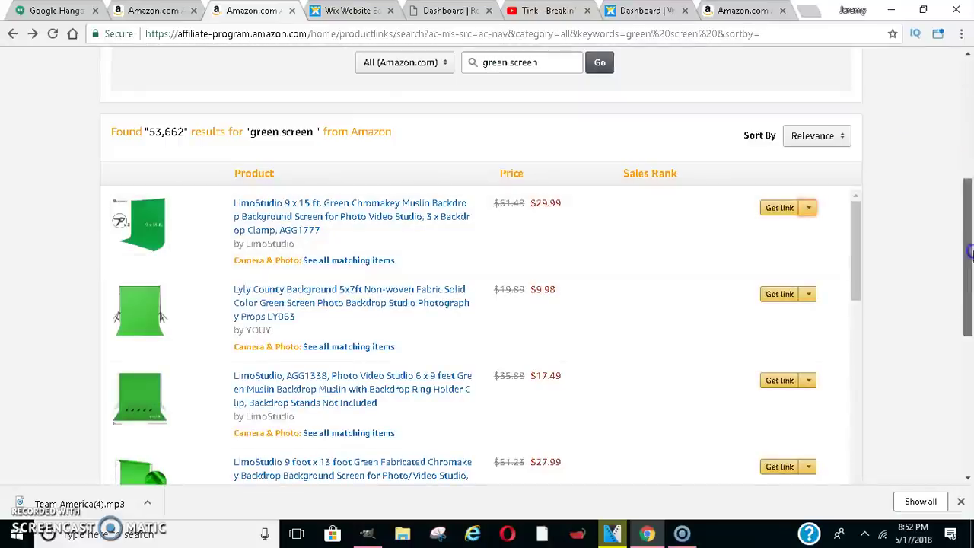
pyautogui.click(970, 112)
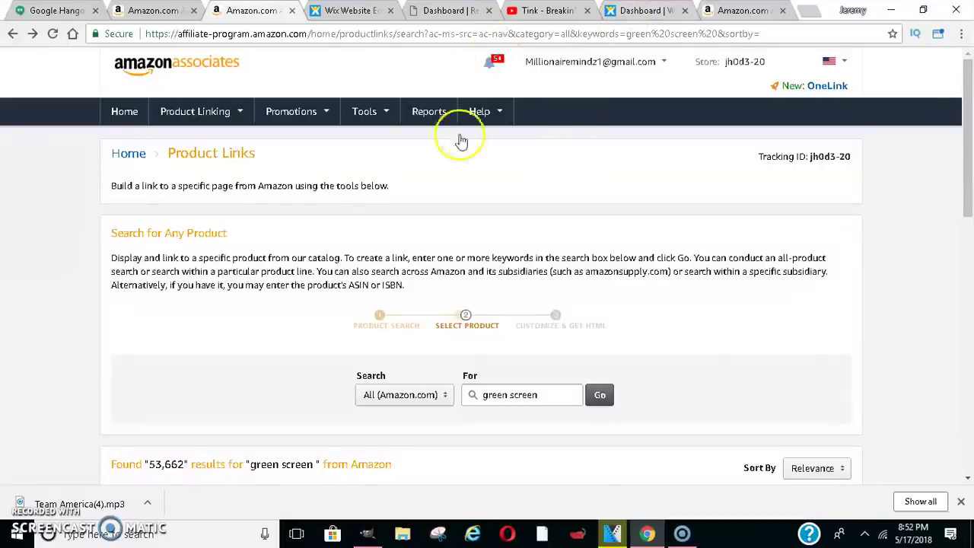
pyautogui.click(350, 10)
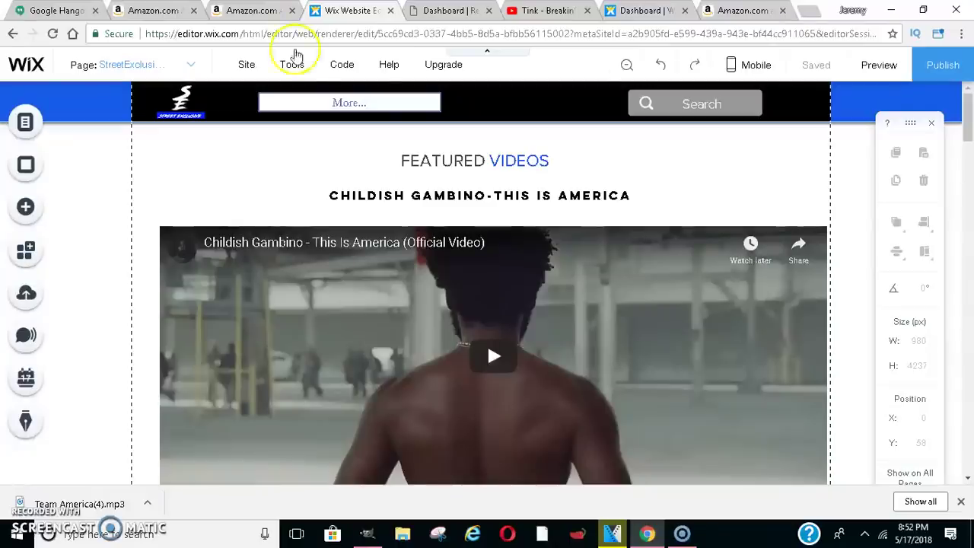
pyautogui.click(535, 115)
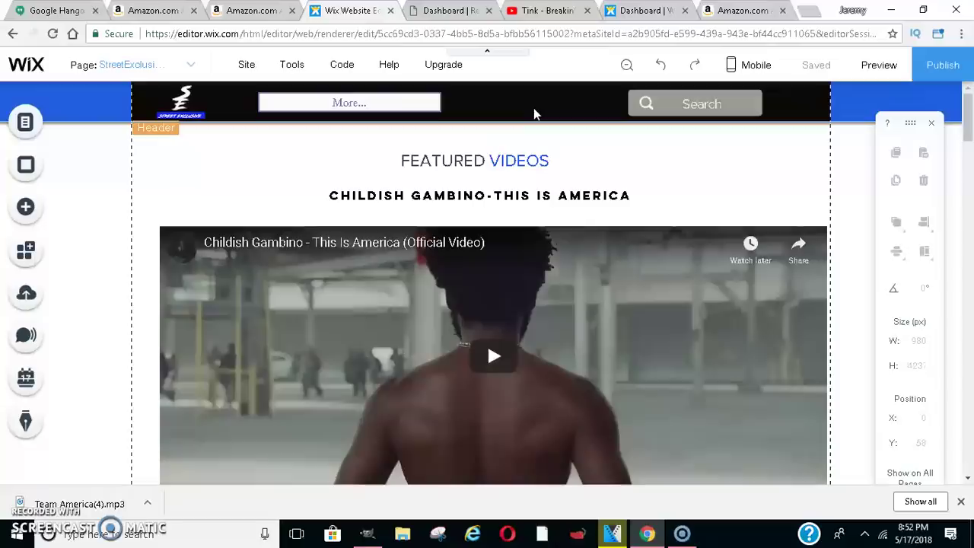
pyautogui.click(969, 109)
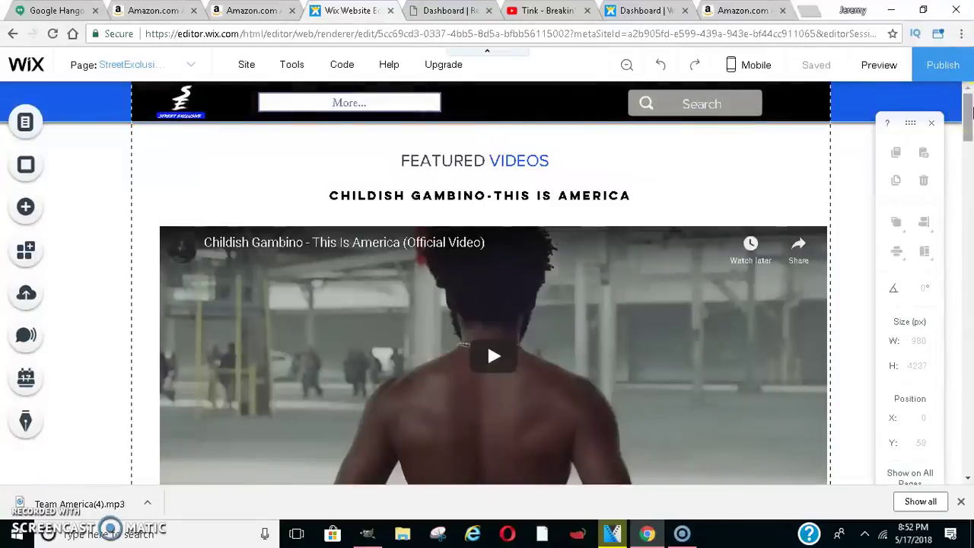
pyautogui.moveTo(971, 112); pyautogui.dragTo(962, 447)
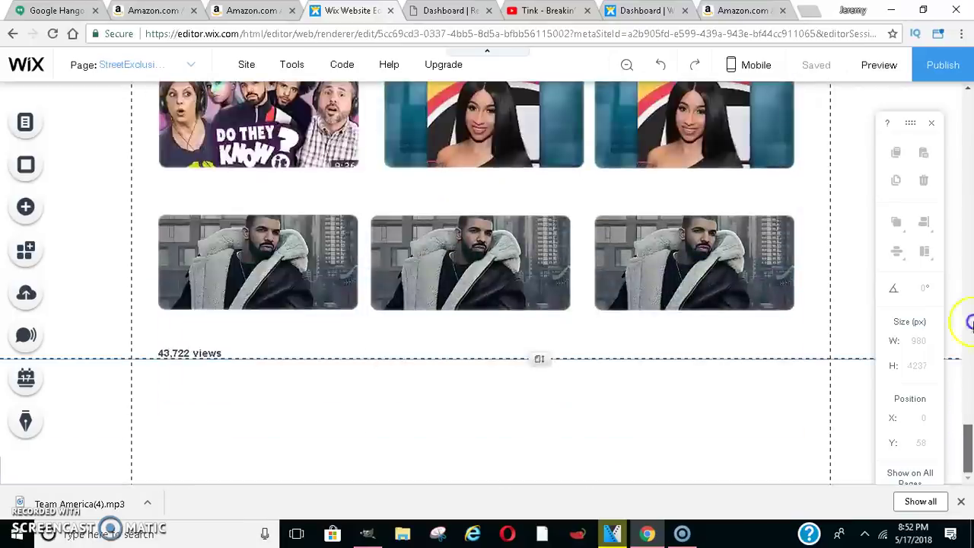
pyautogui.moveTo(972, 322); pyautogui.dragTo(969, 190)
pyautogui.scroll(8, 488, 252)
pyautogui.scroll(-7, 485, 320)
pyautogui.scroll(-3, 502, 274)
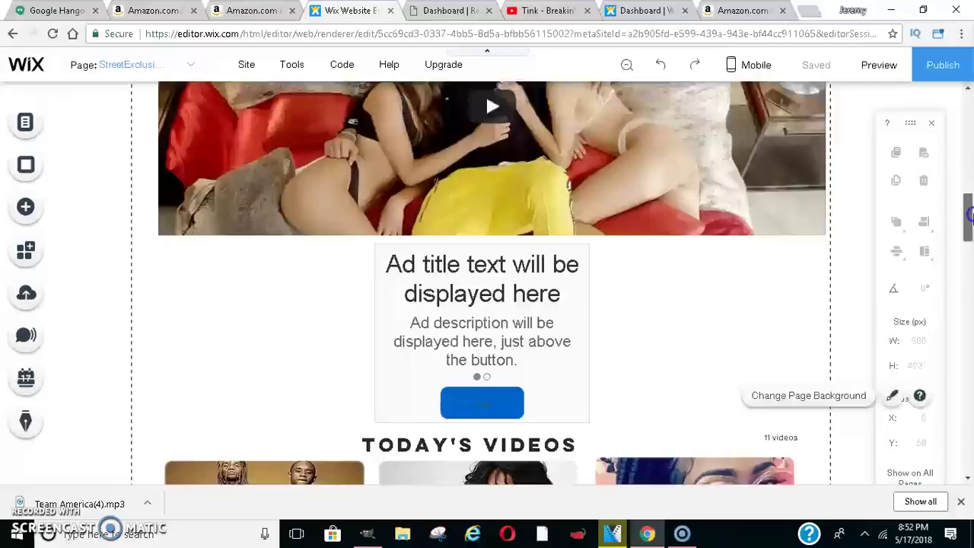
pyautogui.scroll(-1, 520, 234)
pyautogui.moveTo(968, 228); pyautogui.dragTo(971, 95)
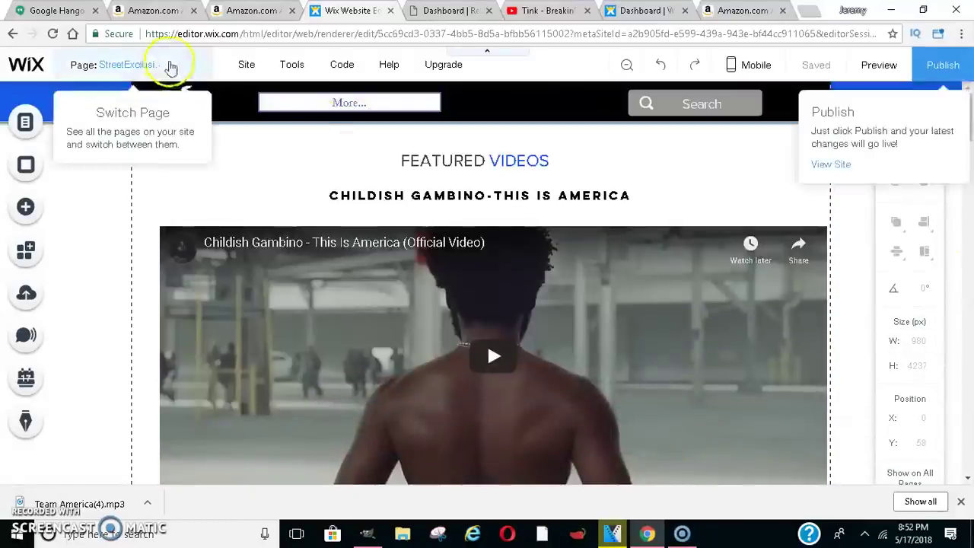
pyautogui.click(188, 66)
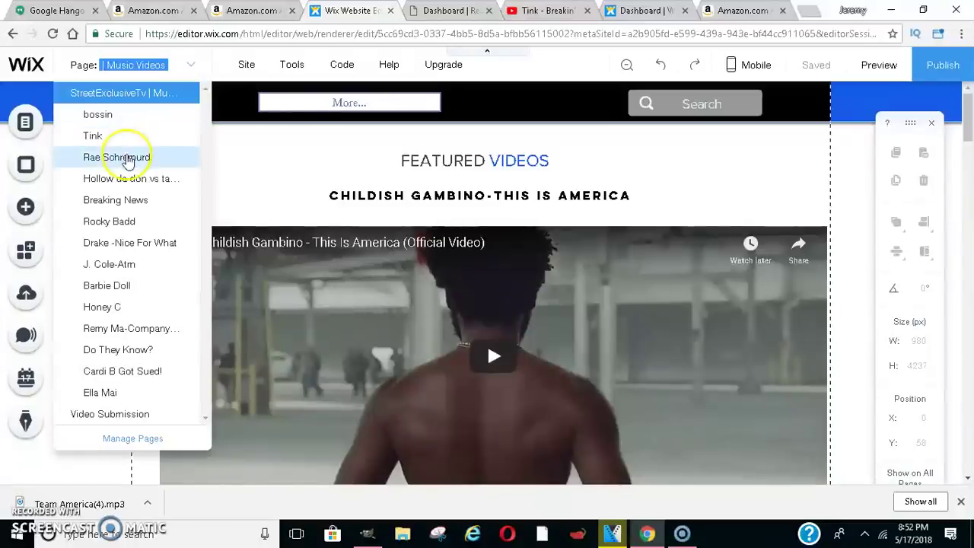
pyautogui.click(132, 160)
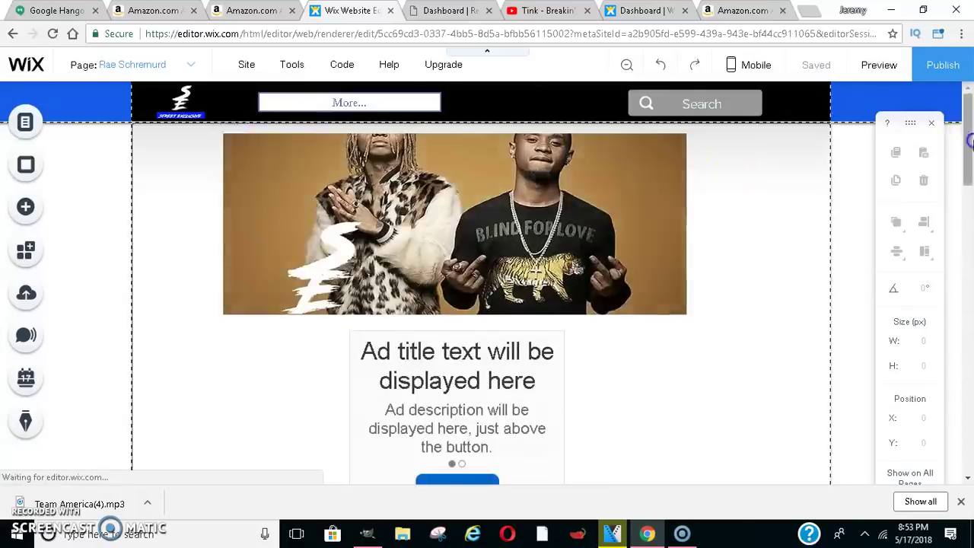
pyautogui.moveTo(970, 140); pyautogui.dragTo(970, 390)
pyautogui.moveTo(971, 332); pyautogui.dragTo(971, 198)
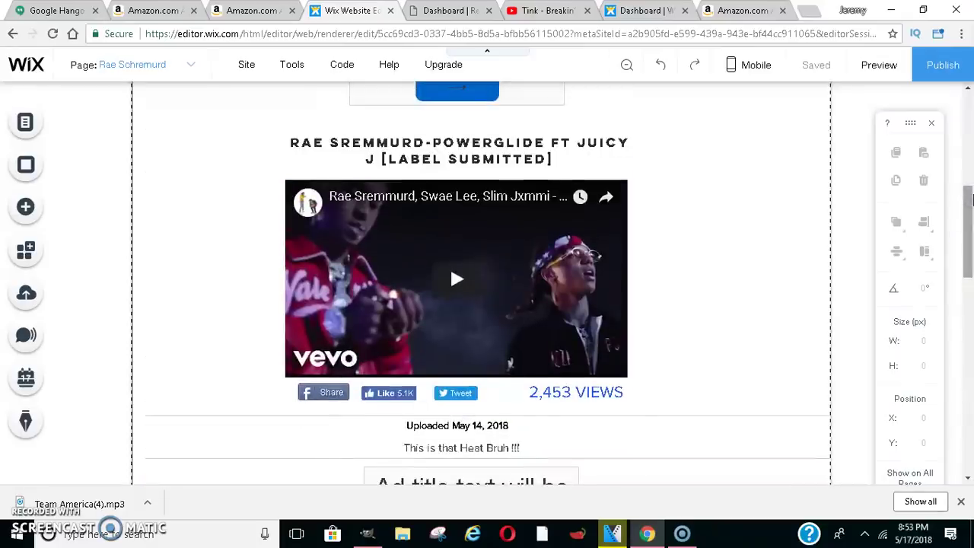
pyautogui.moveTo(971, 200); pyautogui.dragTo(969, 76)
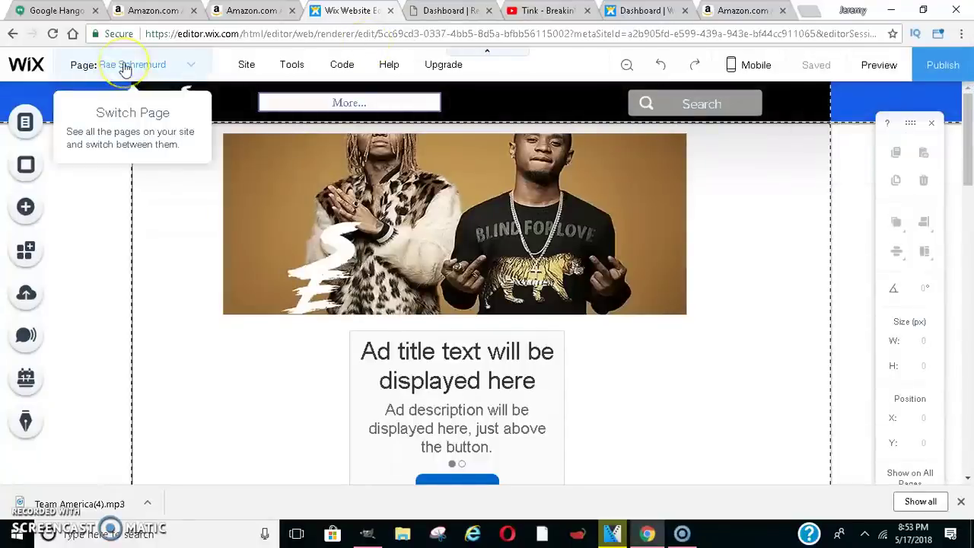
pyautogui.click(176, 76)
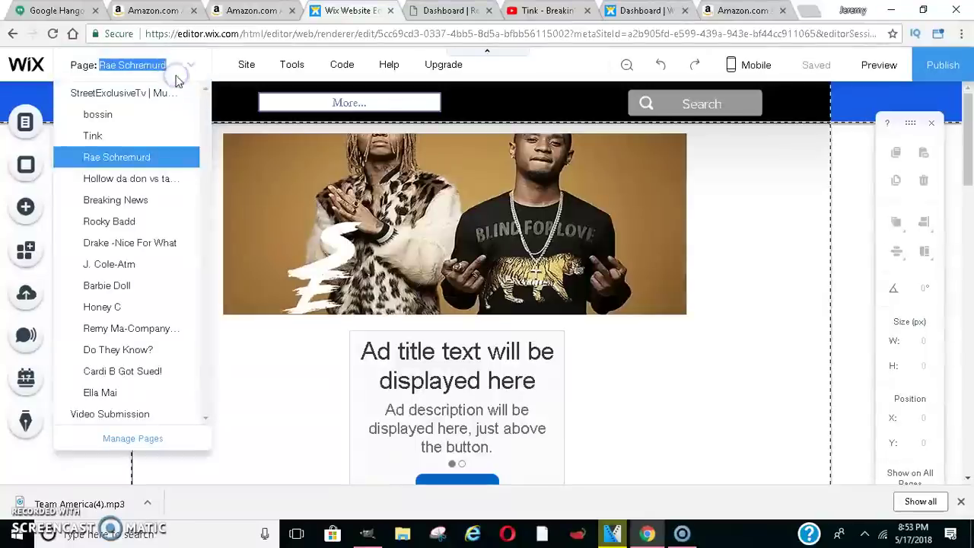
pyautogui.click(132, 105)
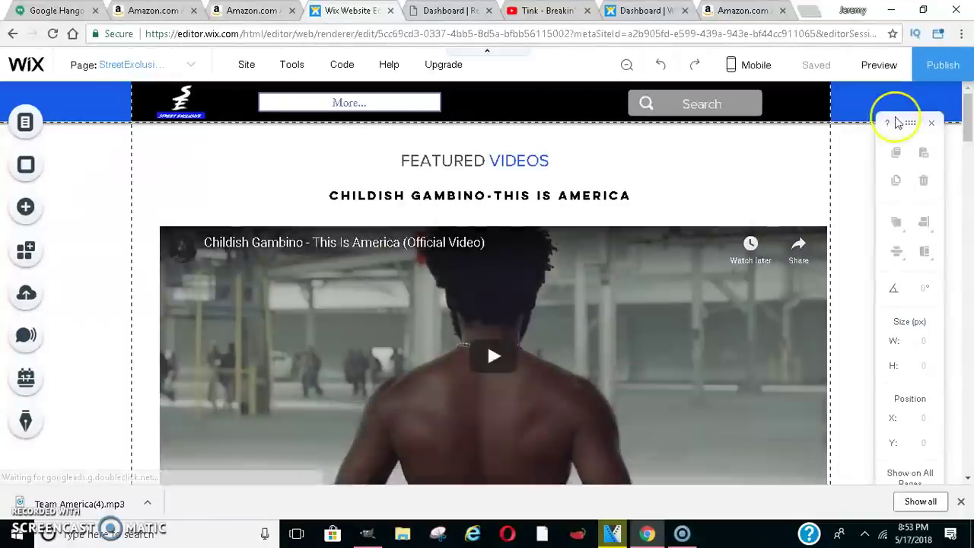
pyautogui.moveTo(969, 122); pyautogui.dragTo(970, 298)
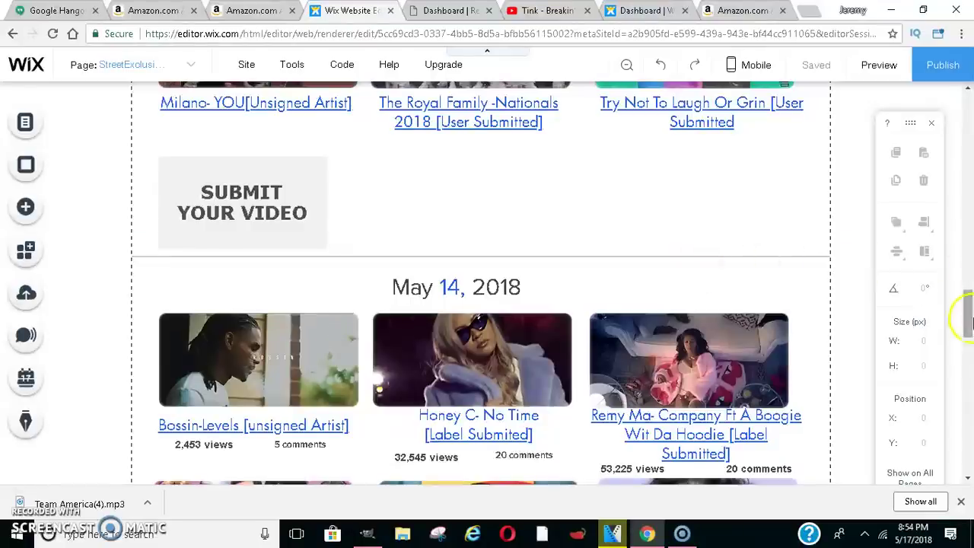
pyautogui.moveTo(970, 335); pyautogui.dragTo(971, 352)
pyautogui.click(969, 353)
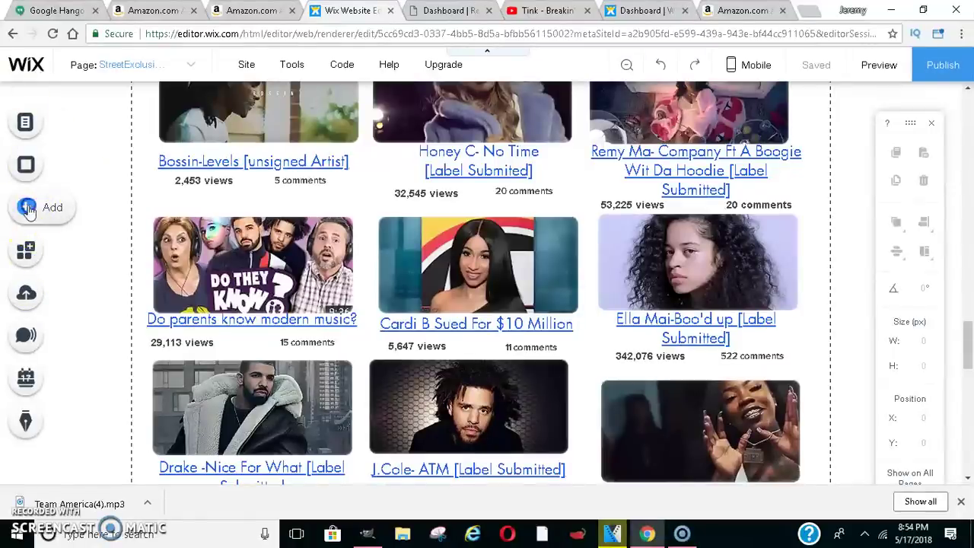
# Open Add > More and scroll the apps list down to Web-Stat and Google AdSense
pyautogui.click(34, 208)
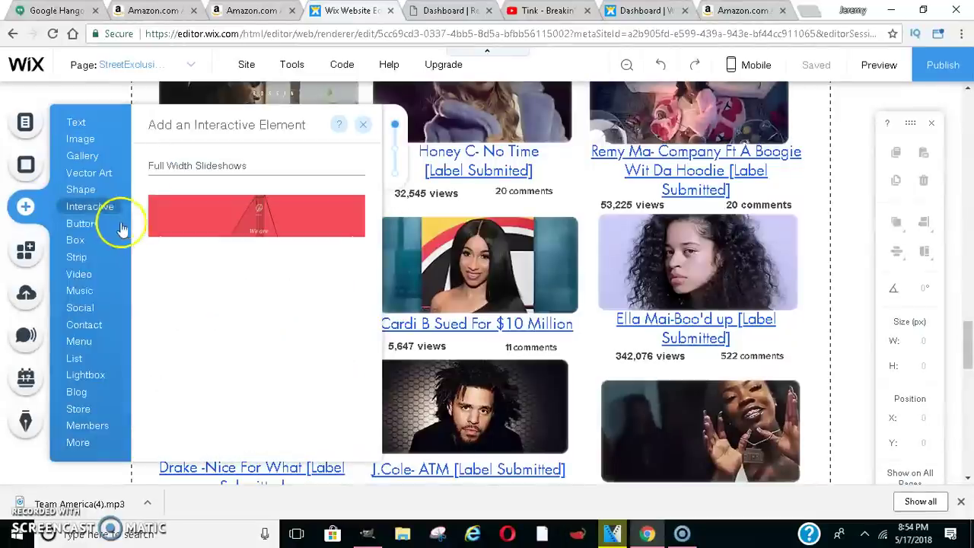
pyautogui.click(86, 444)
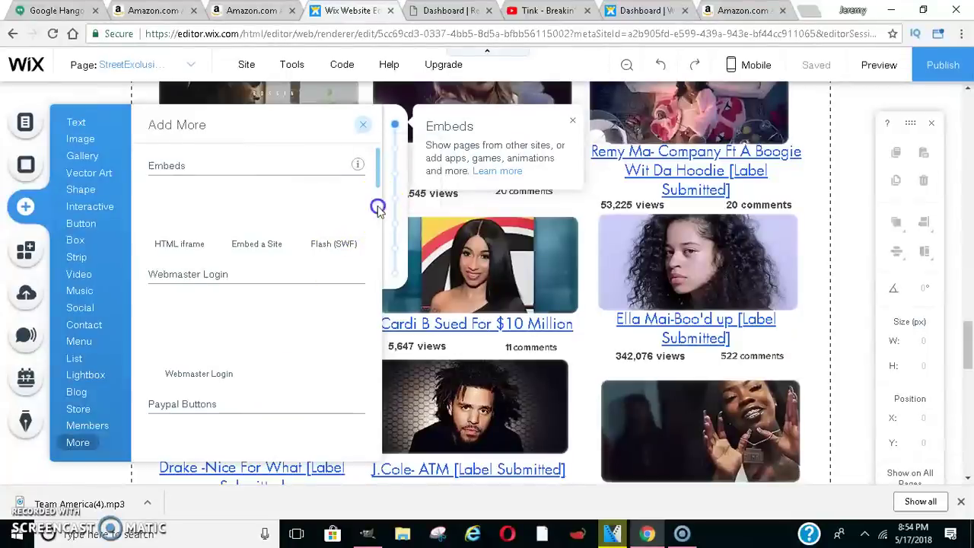
pyautogui.moveTo(376, 207); pyautogui.dragTo(383, 433)
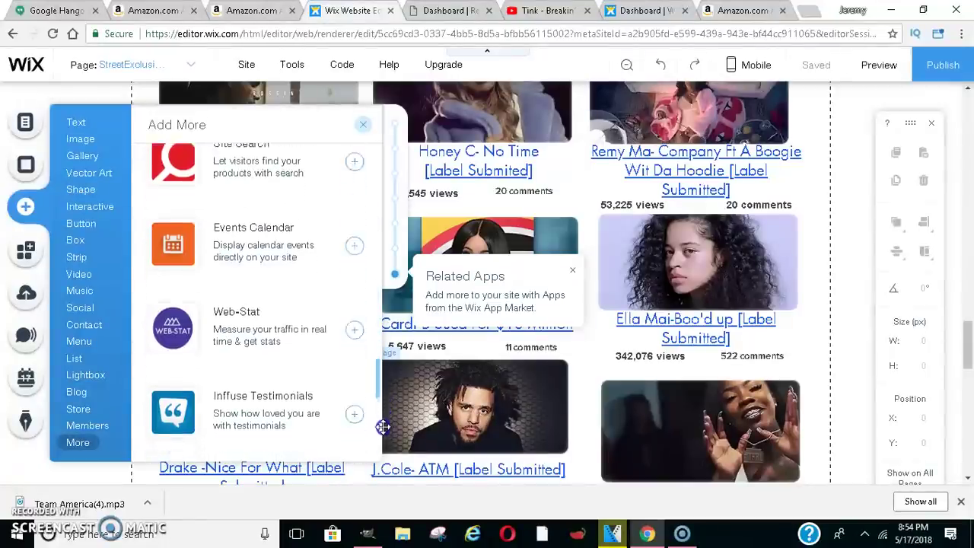
pyautogui.scroll(-1, 342, 380)
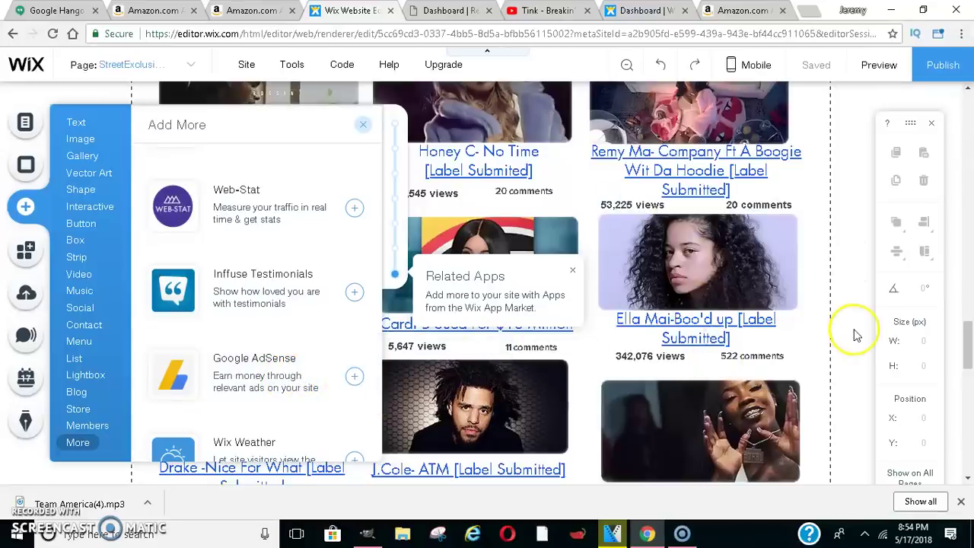
pyautogui.click(865, 257)
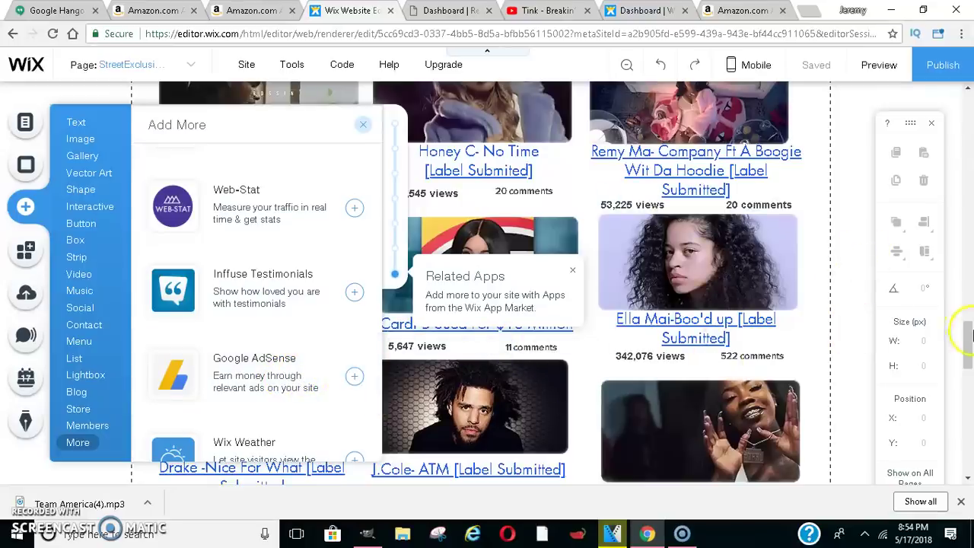
# Scroll the page to the ad placeholder above Today's Videos
pyautogui.moveTo(971, 299); pyautogui.dragTo(971, 329)
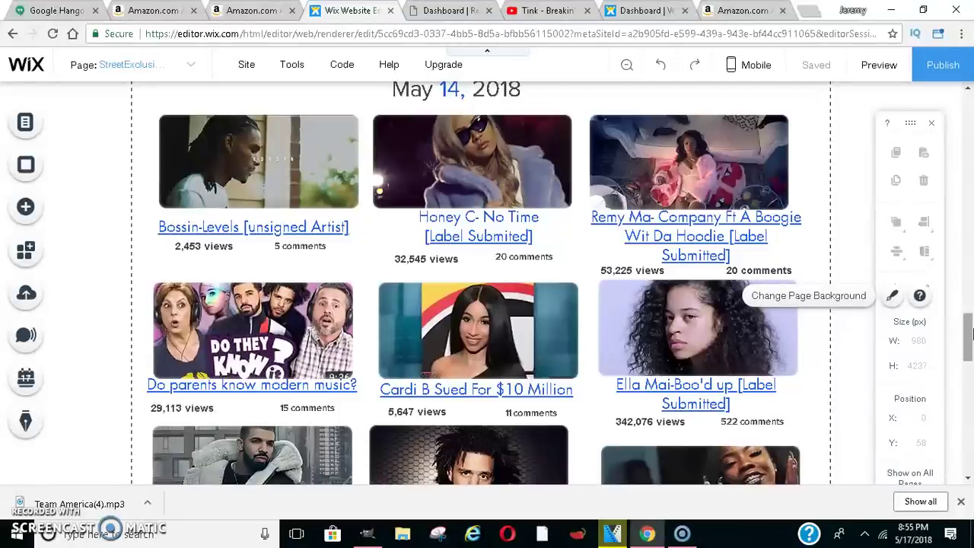
pyautogui.moveTo(971, 331)
pyautogui.mouseDown()
pyautogui.moveTo(971, 141)
pyautogui.moveTo(970, 238)
pyautogui.mouseUp()
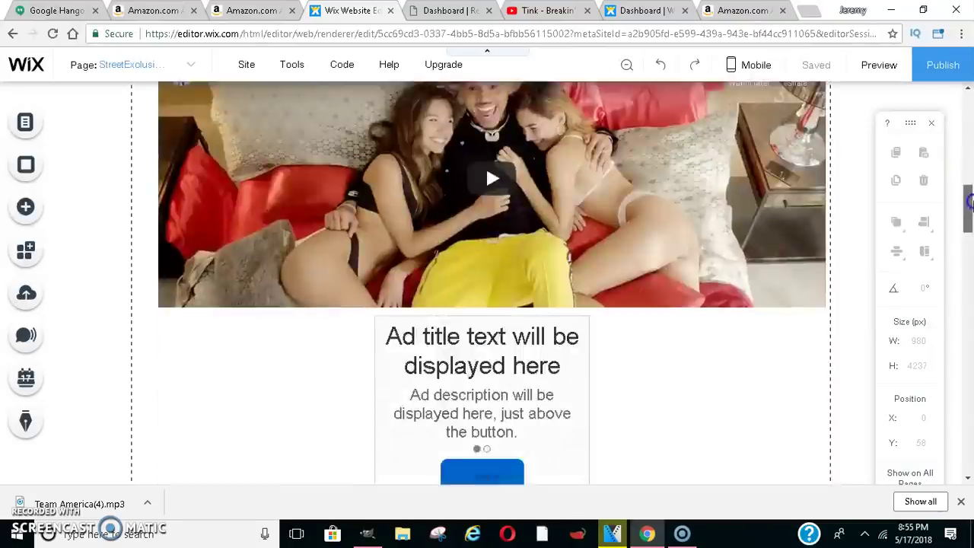